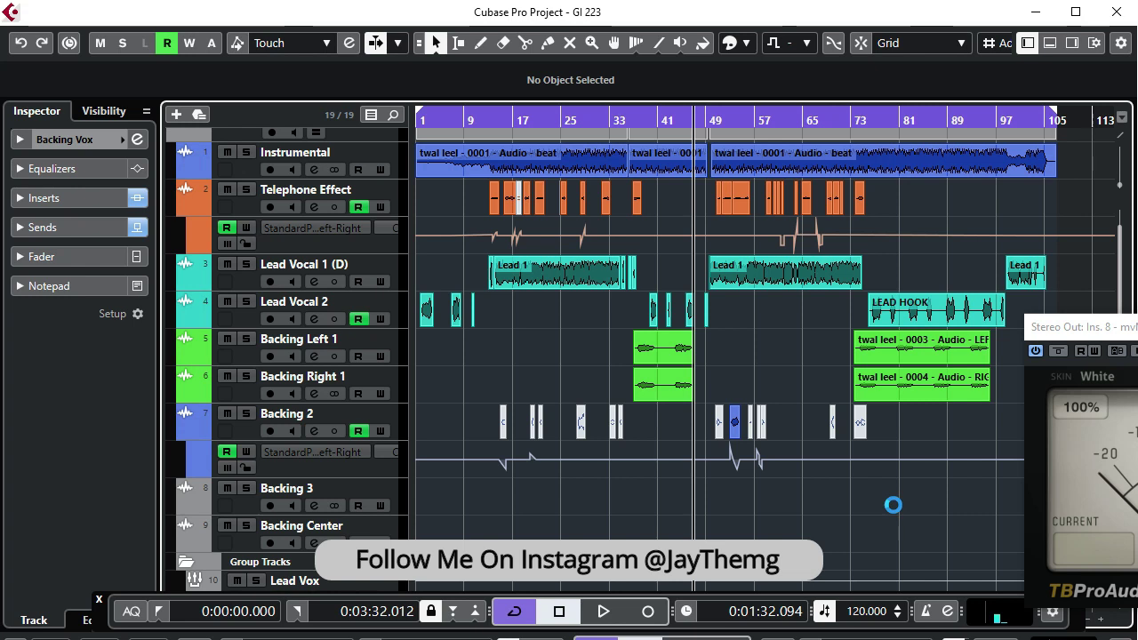
- Scroll through the project and play back the mix to listen to it
mouse_move(644, 250)
scroll(780, 473, "down", 3)
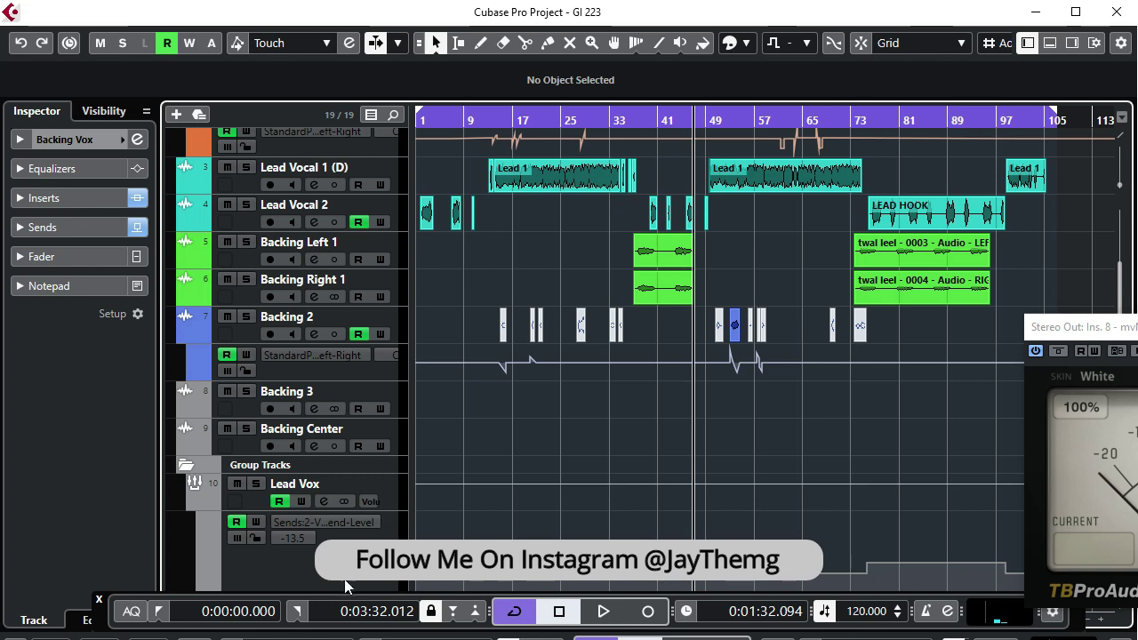
scroll(705, 500, "down", 6)
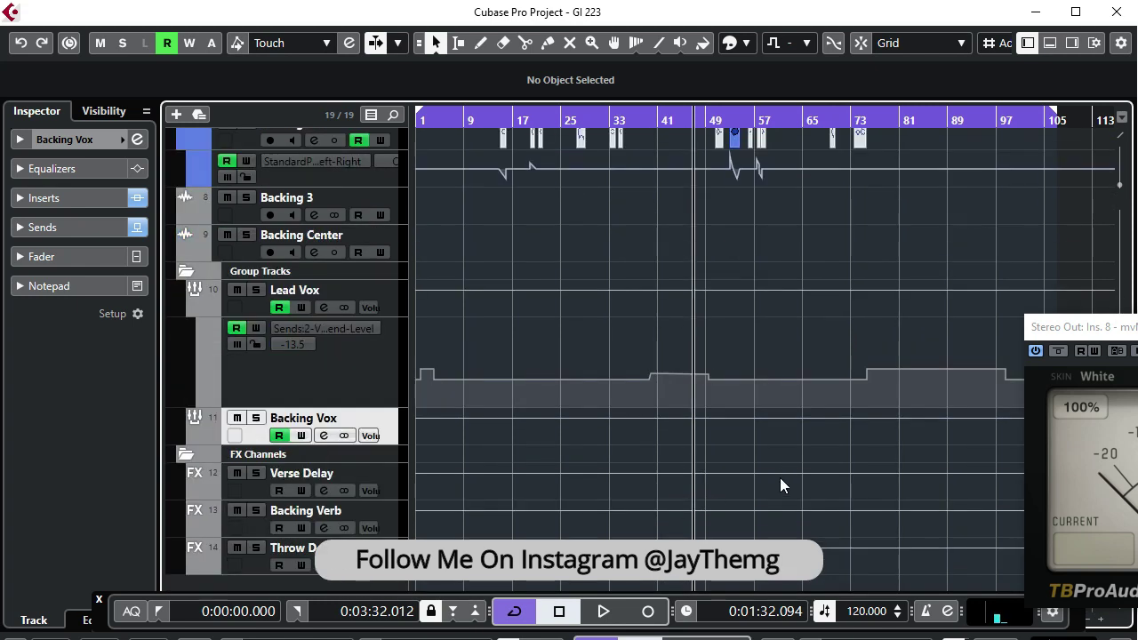
scroll(785, 315, "up", 9)
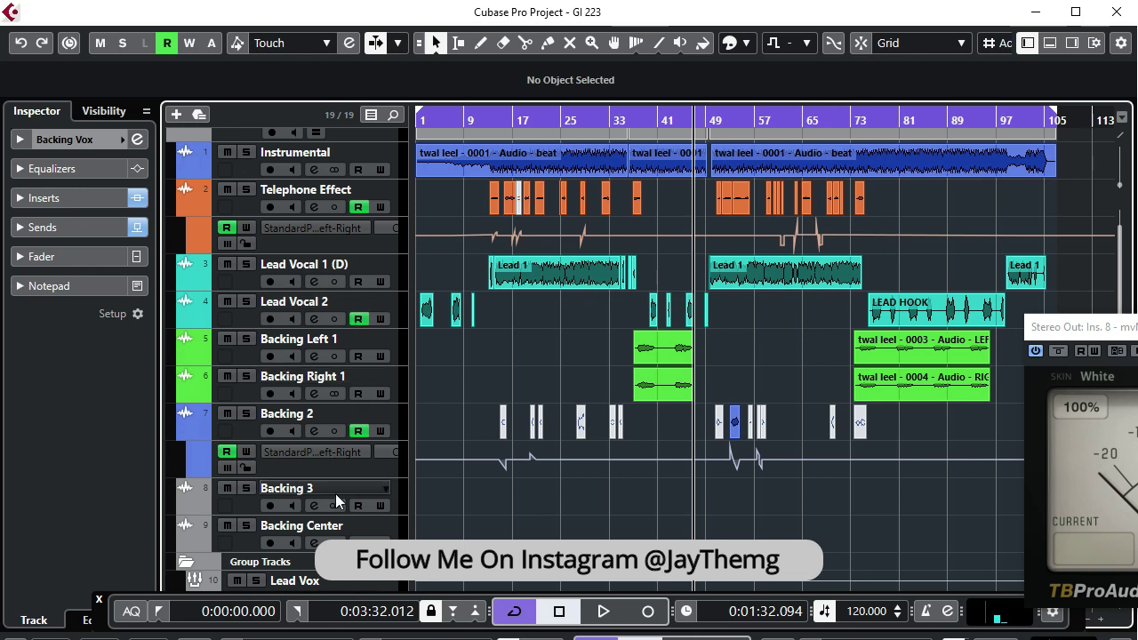
scroll(508, 476, "down", 3)
left_click(278, 502)
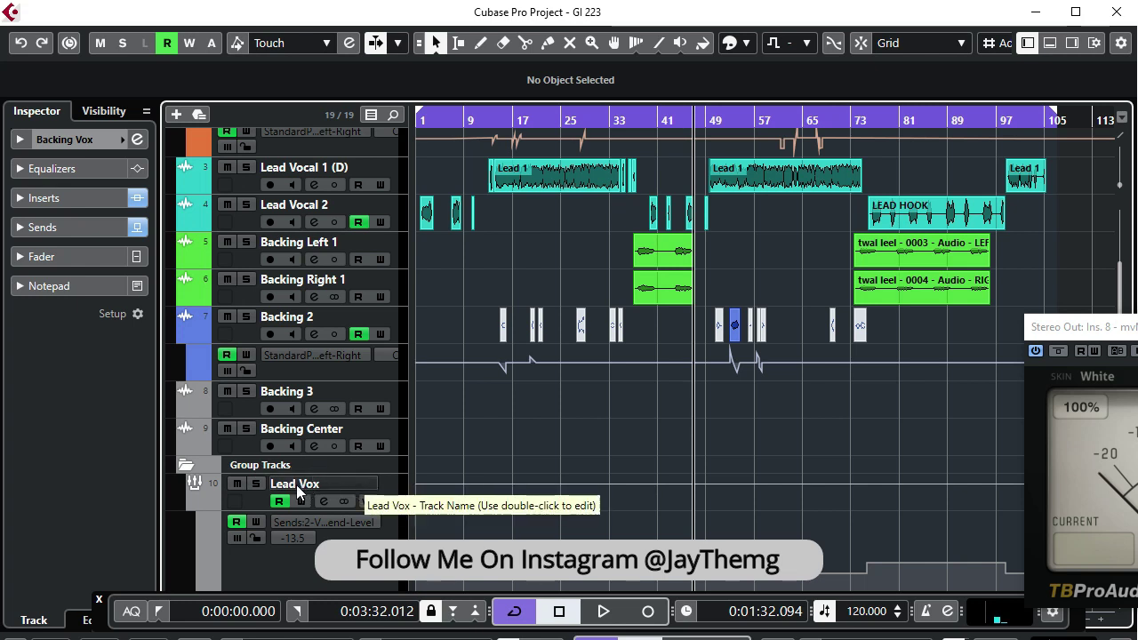
scroll(459, 506, "down", 6)
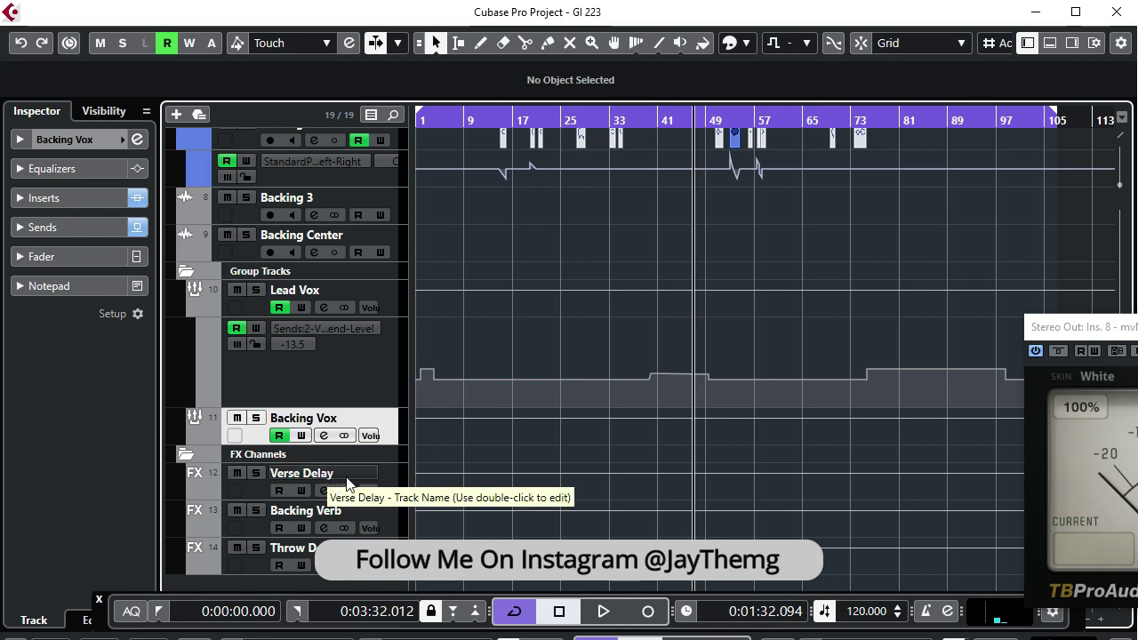
scroll(550, 333, "up", 9)
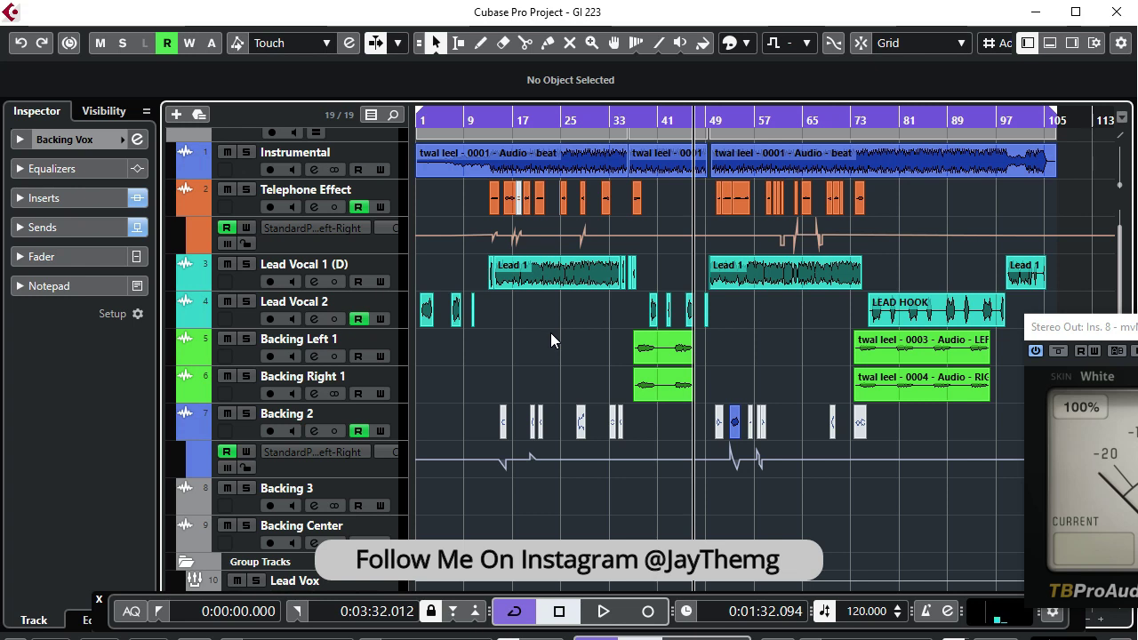
key("space")
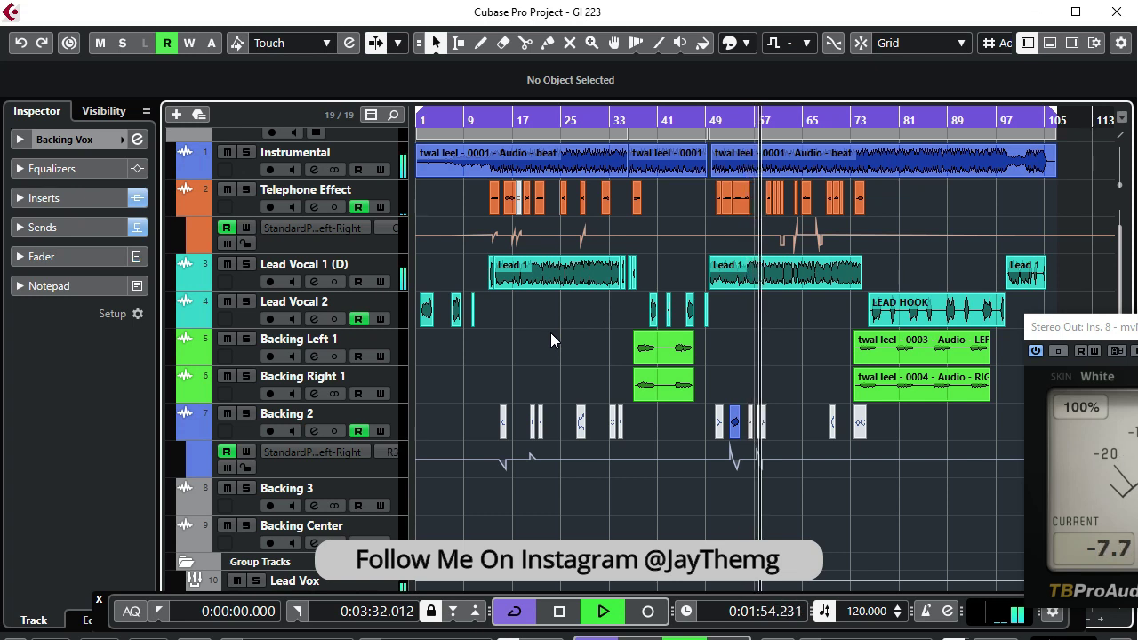
key("space")
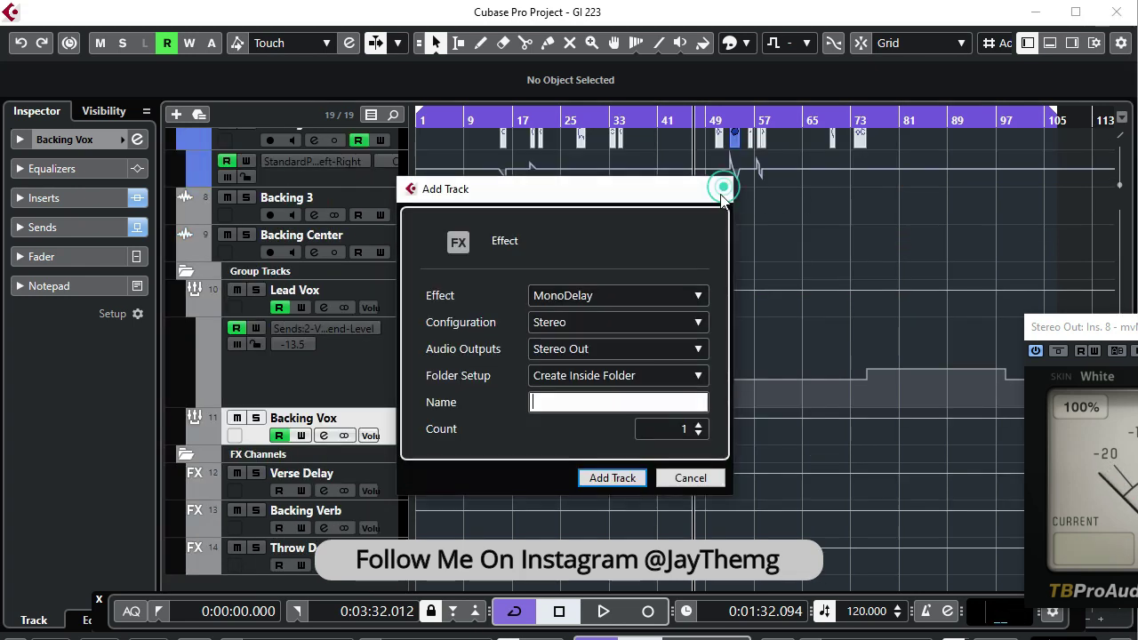
- Add an FX channel track named Verb Send with ValhallaVintageVerb as its effect
left_click(723, 190)
right_click(359, 582)
left_click(418, 244)
left_click(618, 295)
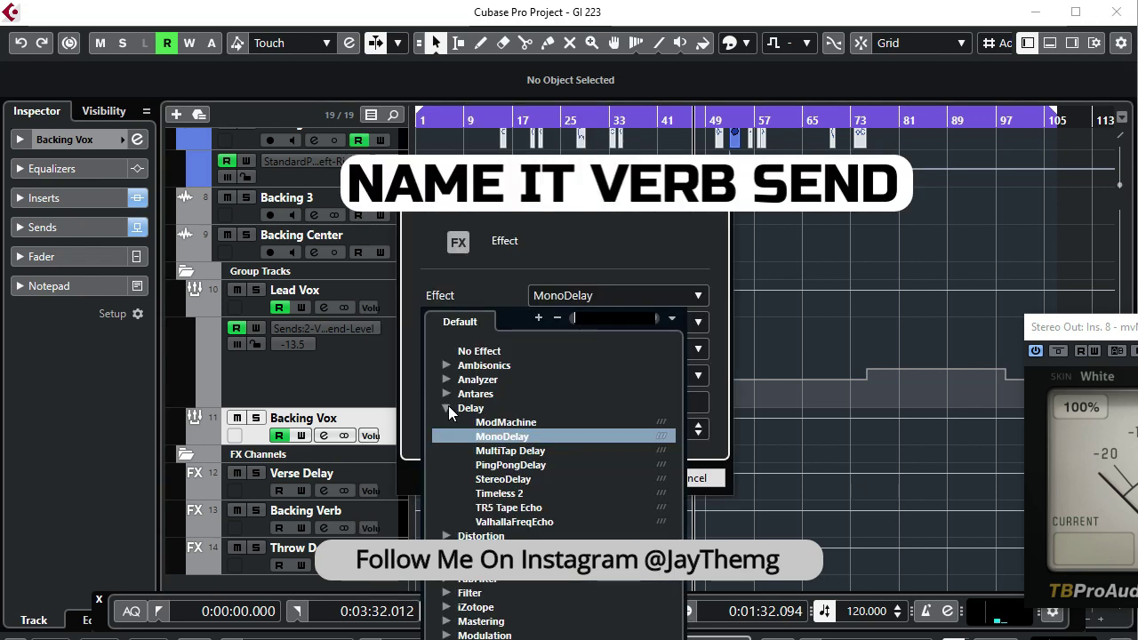
left_click(448, 408)
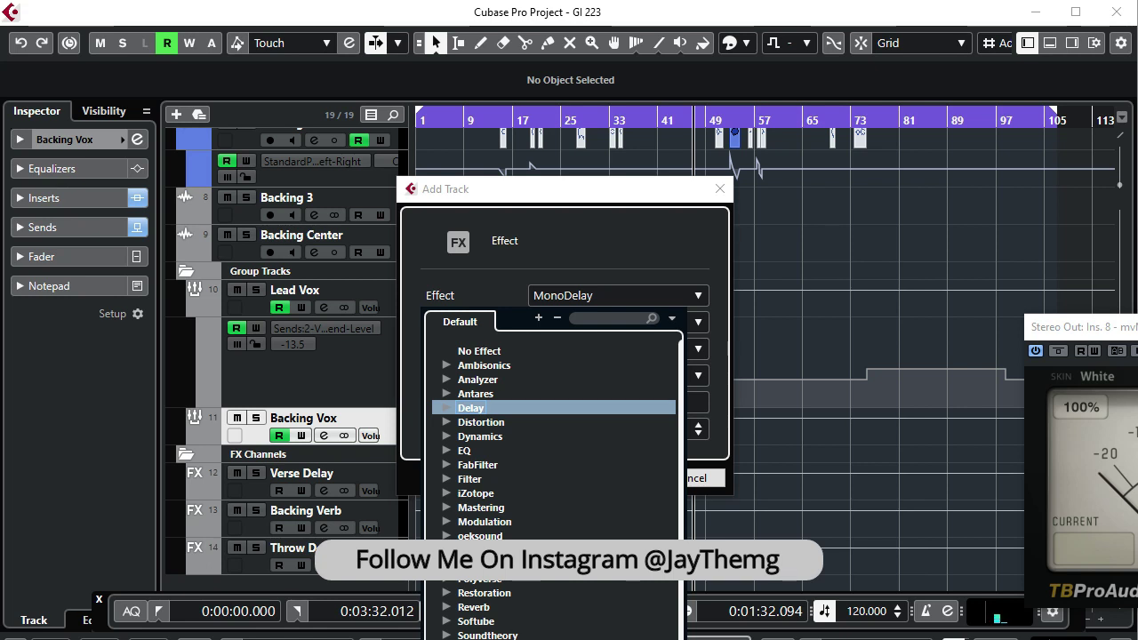
key("Escape")
left_click(619, 472)
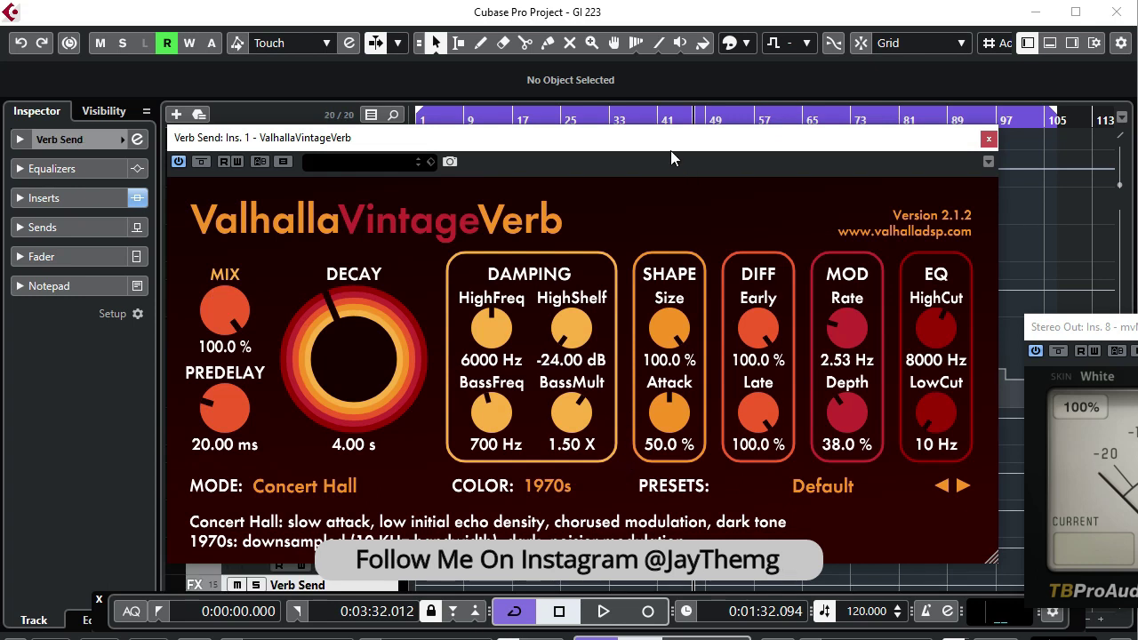
- Load the Halls > Bright Hall preset in ValhallaVintageVerb
left_click_drag(635, 154, 643, 174)
left_click(835, 507)
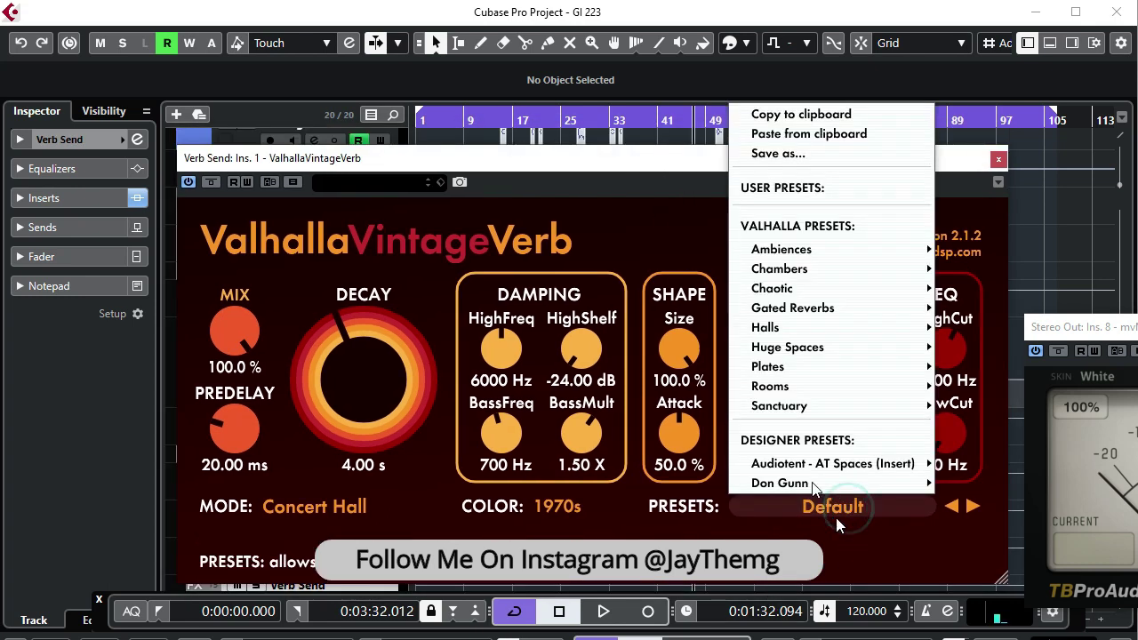
mouse_move(776, 328)
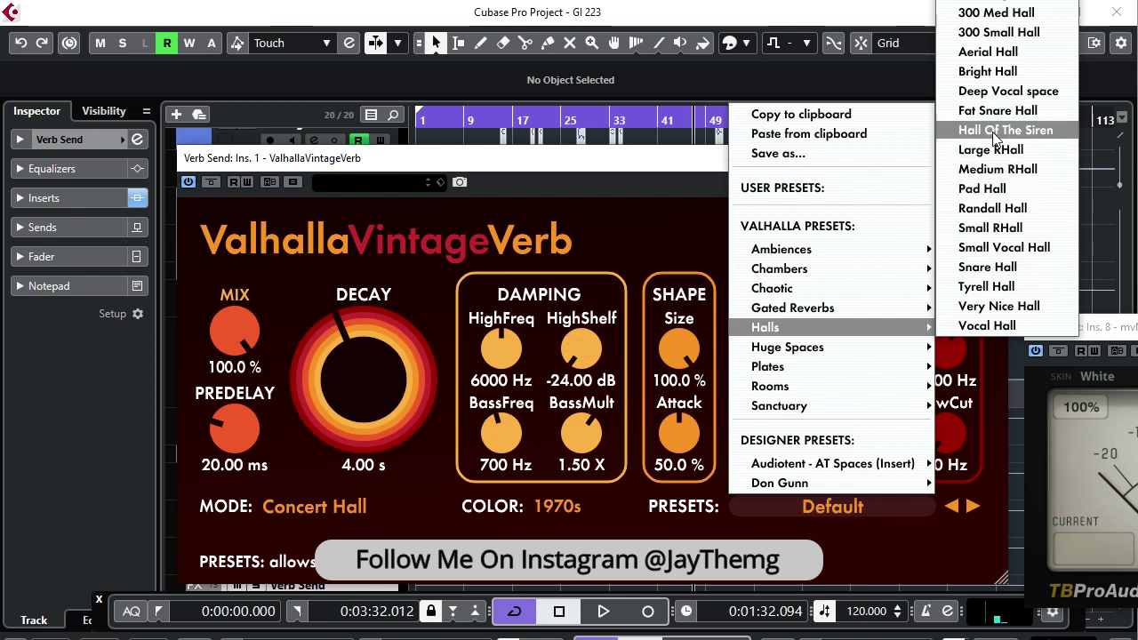
left_click(1002, 72)
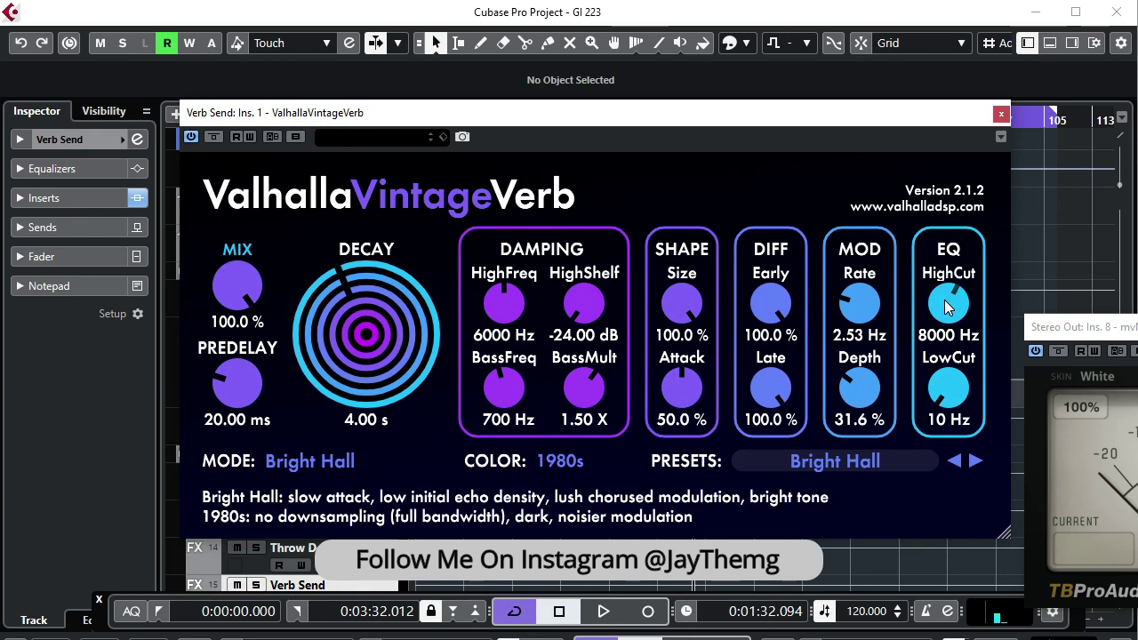
- Lower high cut to 3930 Hz, HighFreq damping to 3220 Hz and decay to 3.41 s, then close the editor
left_click_drag(947, 307, 947, 336)
left_click_drag(946, 297, 949, 299)
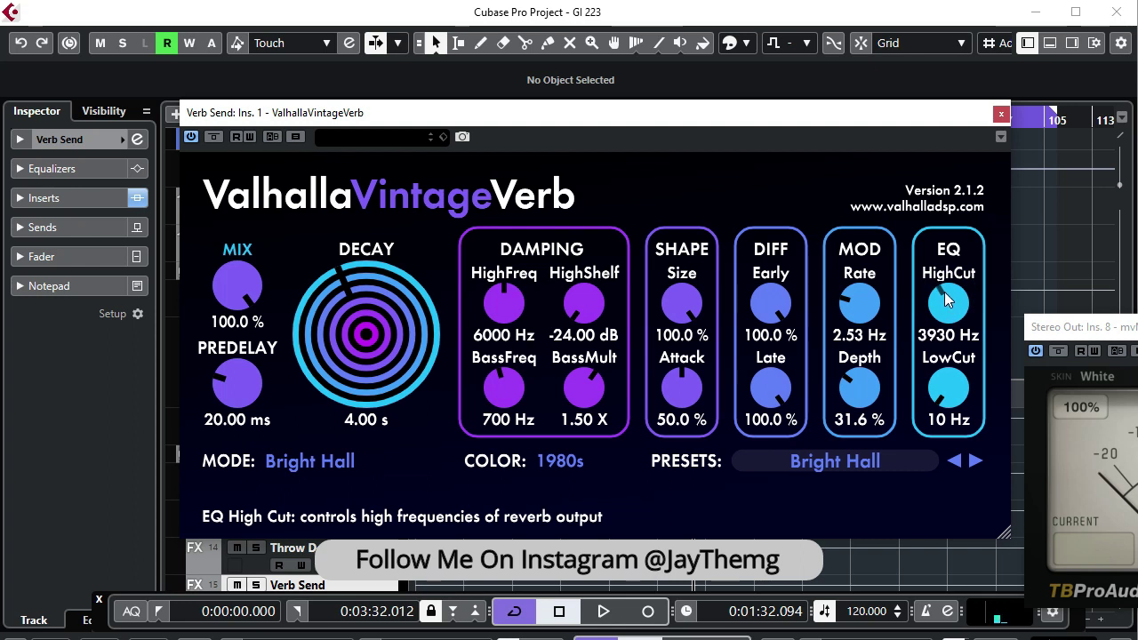
mouse_move(499, 301)
left_mouse_down()
mouse_move(495, 333)
mouse_move(493, 295)
left_mouse_up()
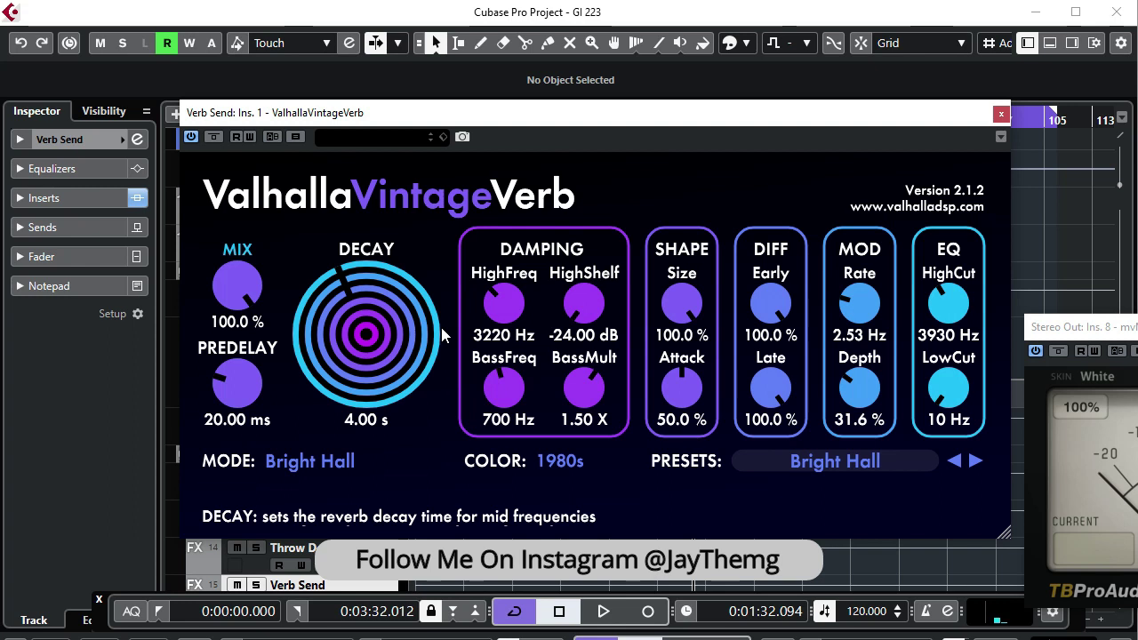
left_click_drag(360, 293, 347, 290)
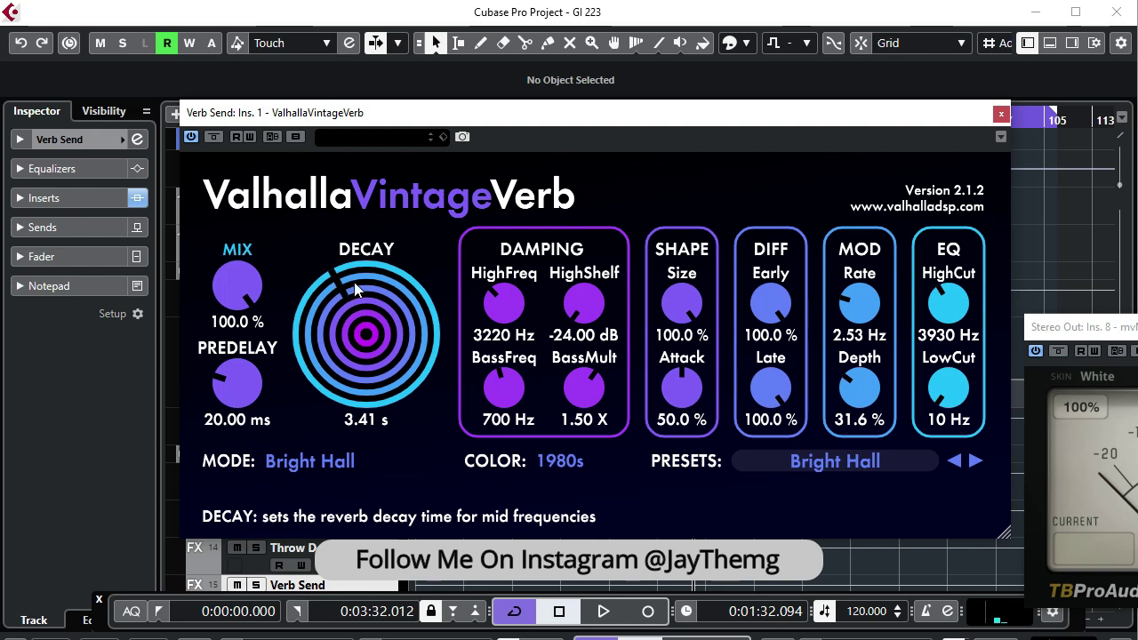
left_click(1001, 114)
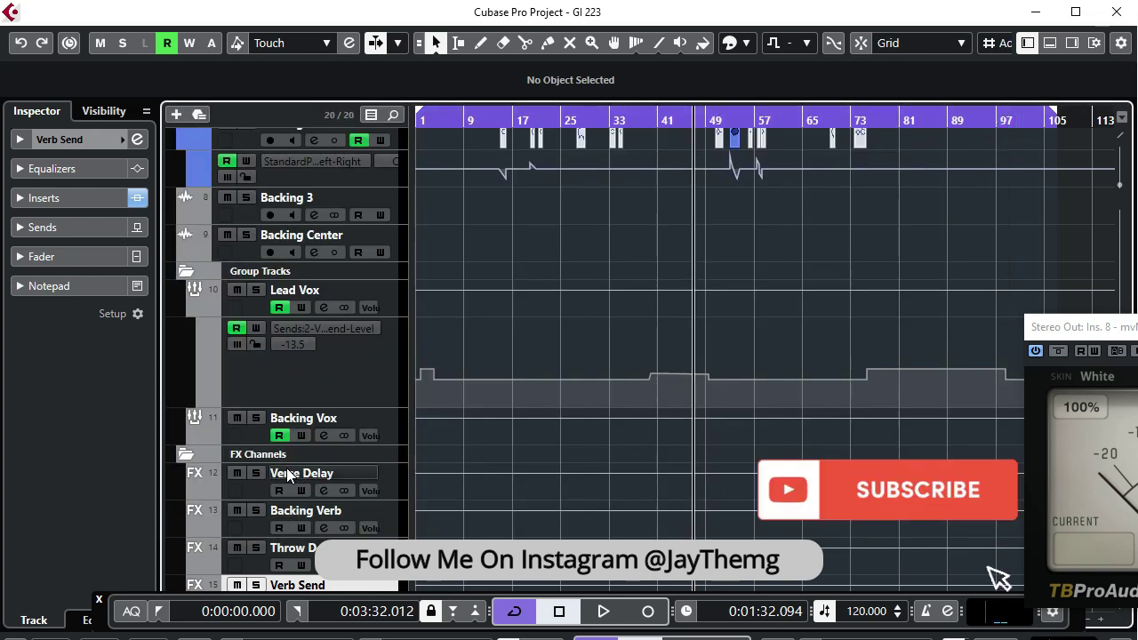
- Open the Verb Send channel settings window and move it up and left
scroll(352, 460, "up", 2)
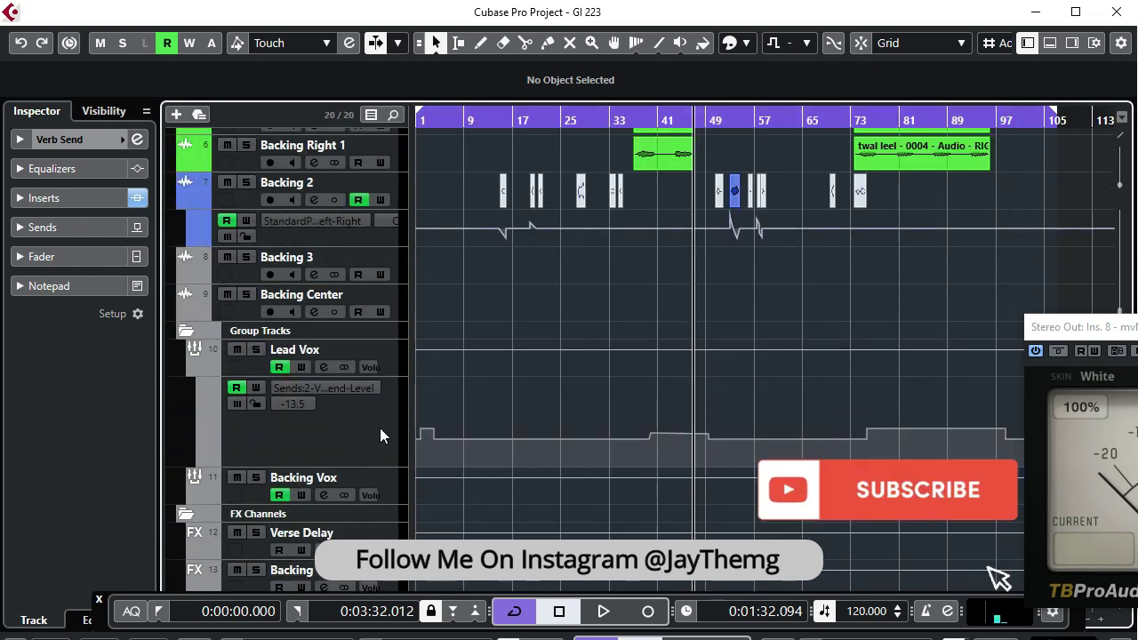
scroll(380, 428, "up", 5)
scroll(383, 445, "down", 8)
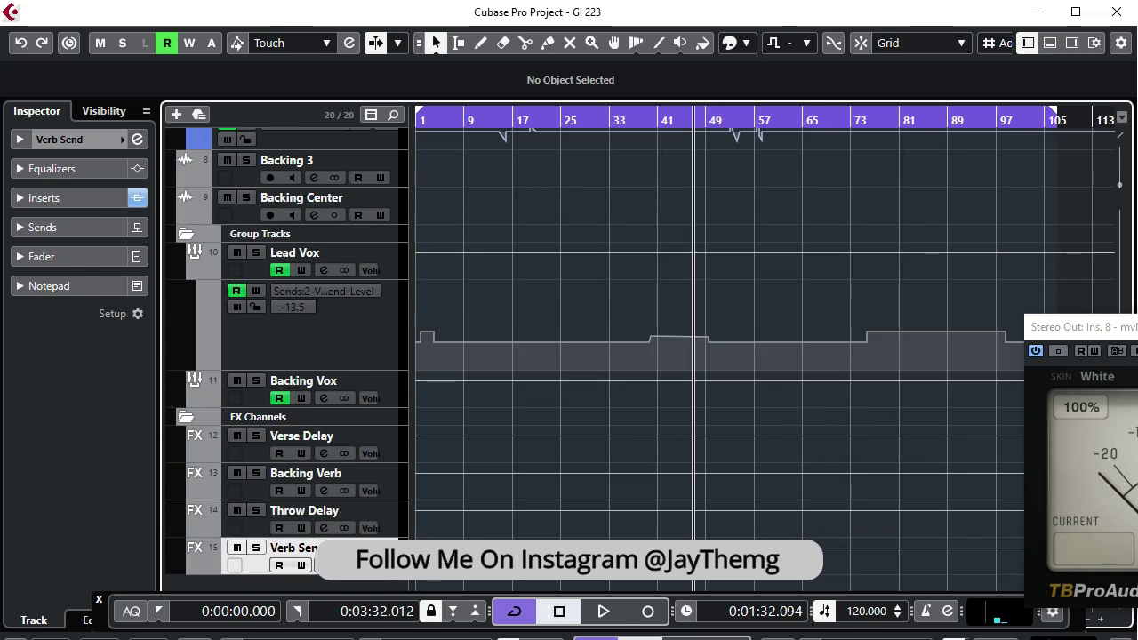
left_click(320, 565)
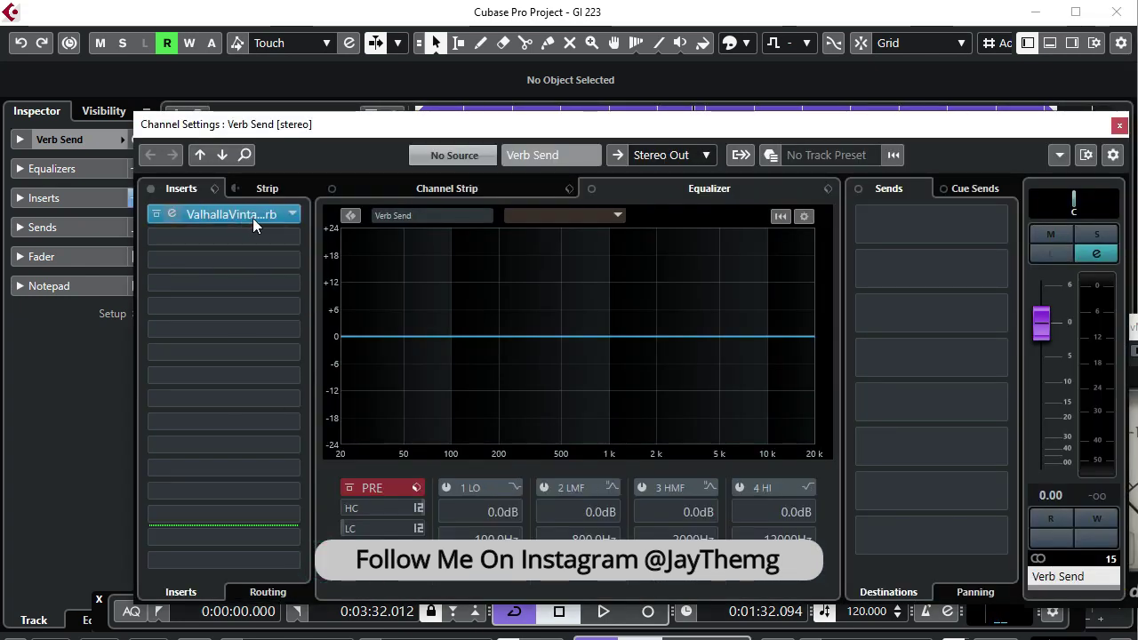
mouse_move(349, 509)
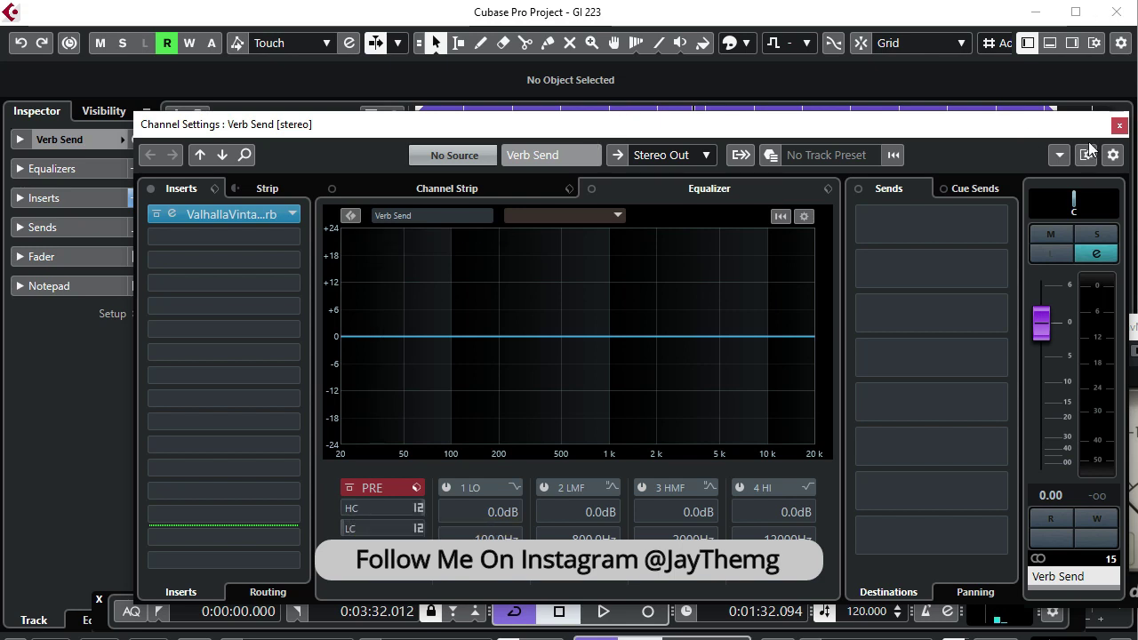
left_click(1119, 126)
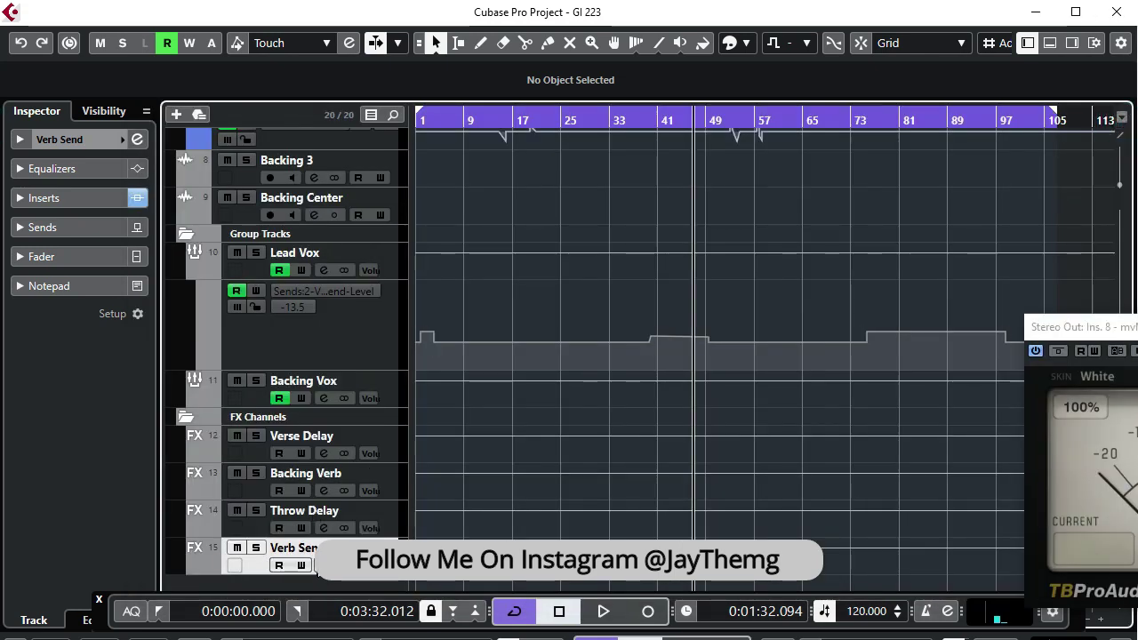
left_click(323, 565)
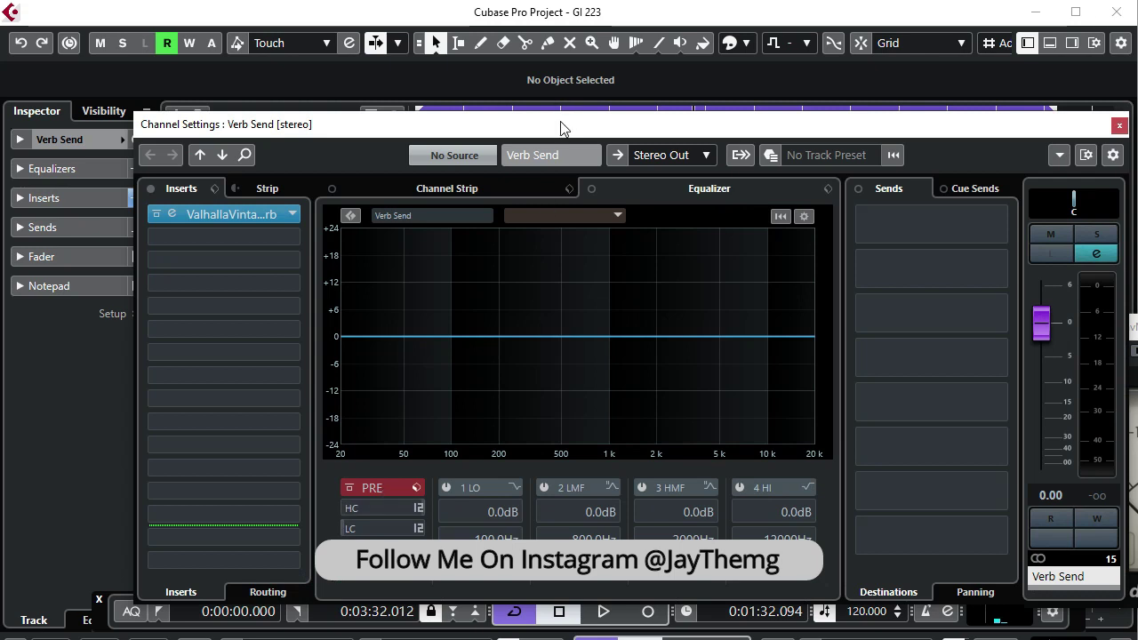
left_click_drag(568, 134, 552, 100)
- Enable the high-cut and low-cut filters, both with 24 dB/Oct slopes
left_click(330, 473)
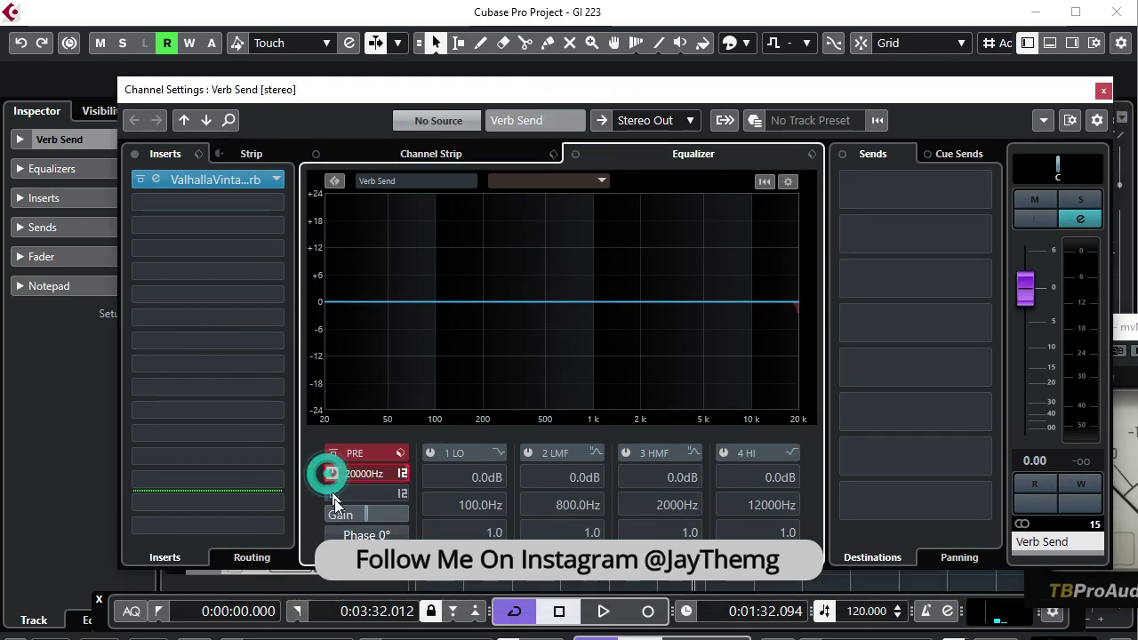
left_click(331, 495)
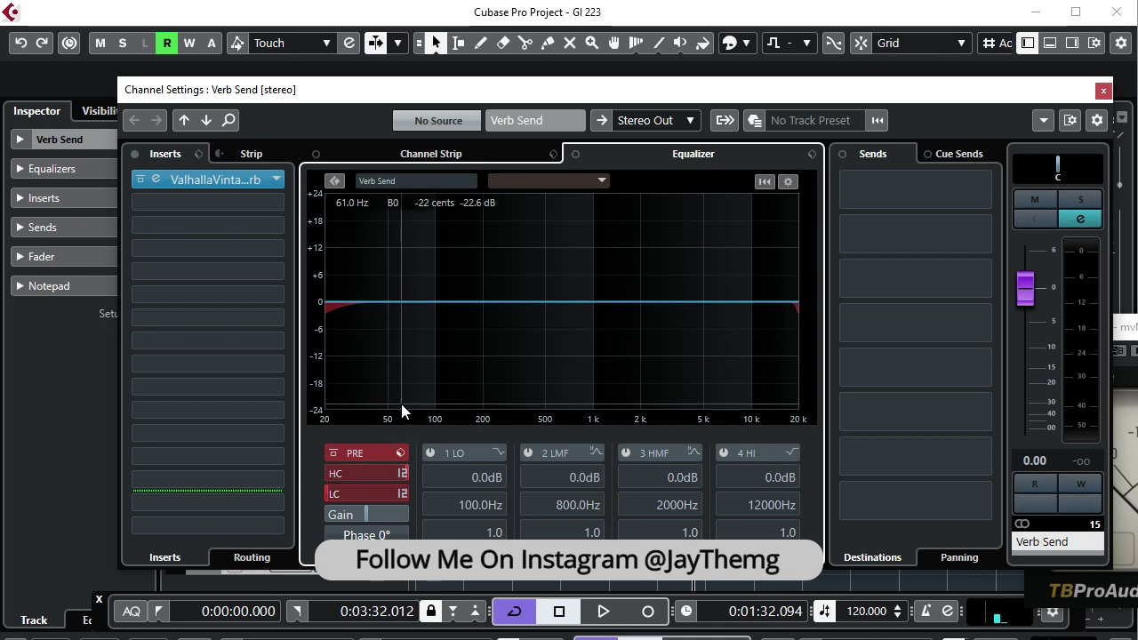
left_click(402, 476)
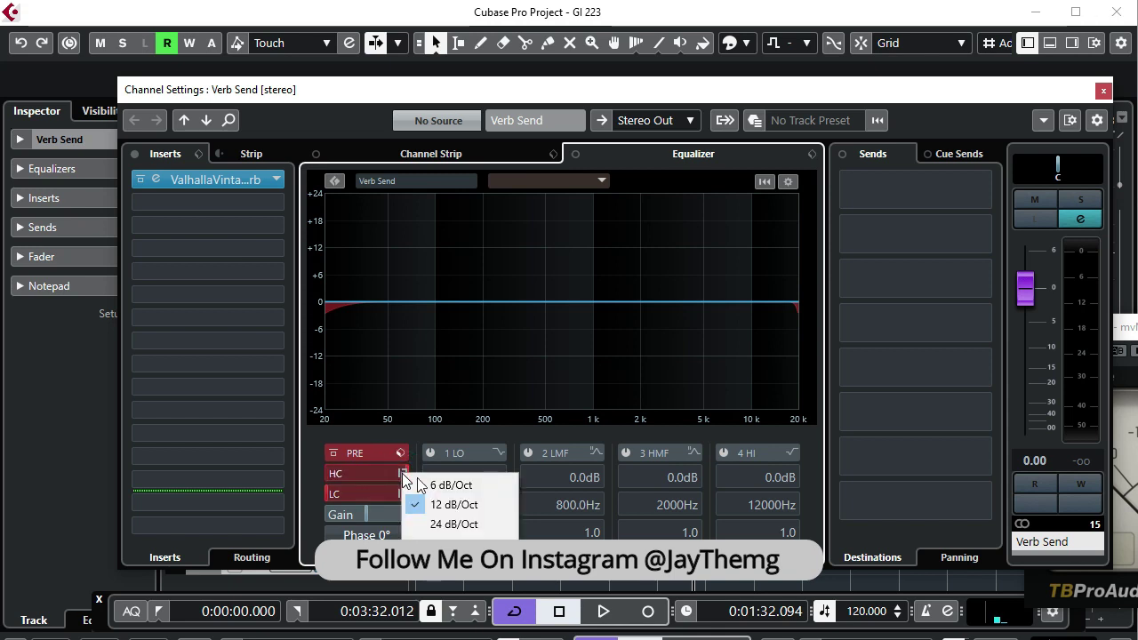
left_click(460, 524)
left_click(402, 494)
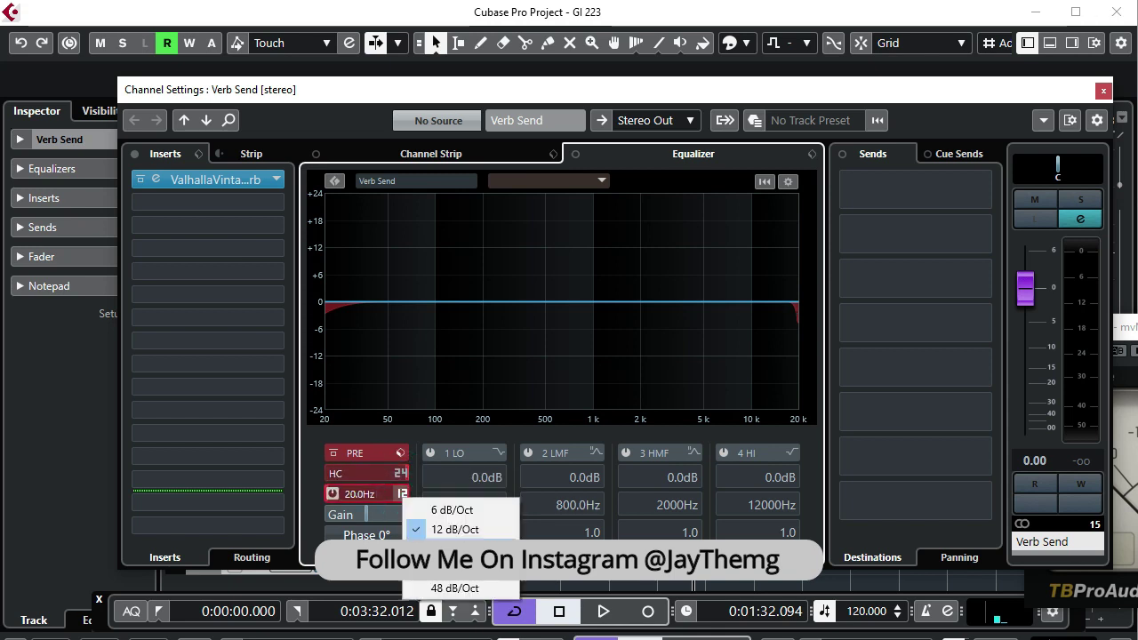
left_click(425, 549)
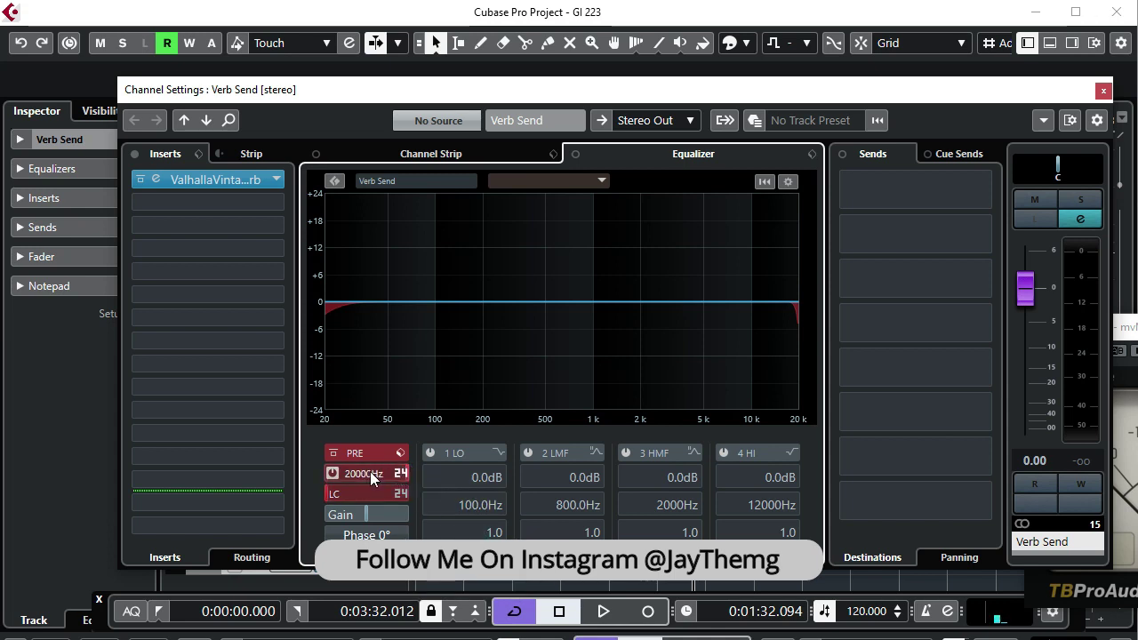
- Set the high-cut frequency to 3368 Hz
scroll(382, 473, "down", 10)
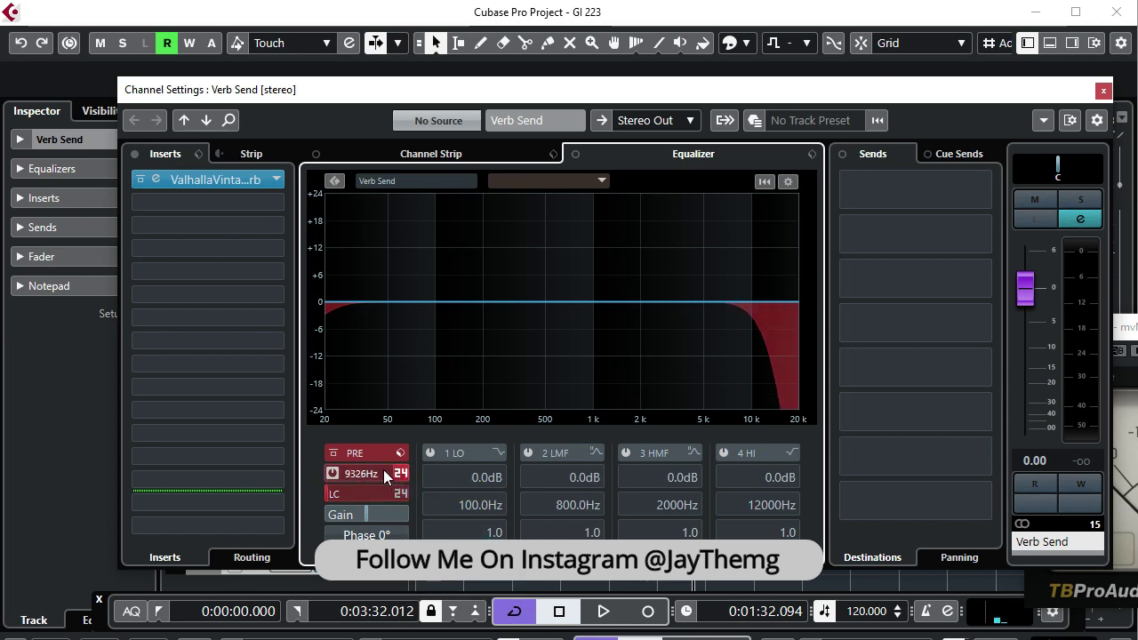
scroll(384, 474, "down", 3)
scroll(383, 468, "down", 2)
double_click(357, 473)
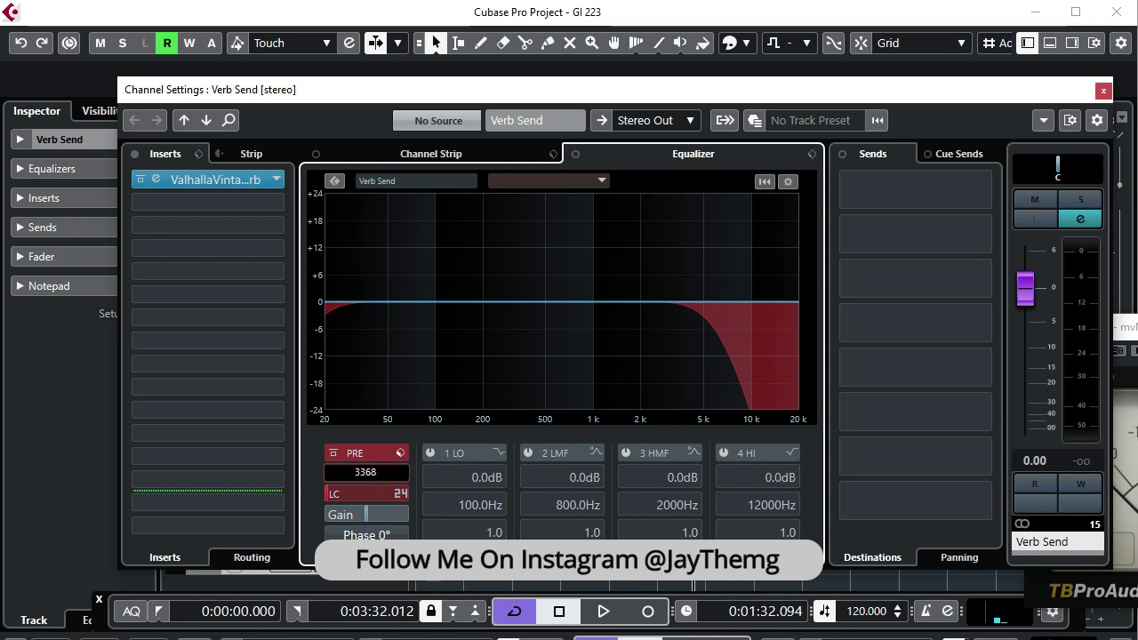
type("3368")
key("Return")
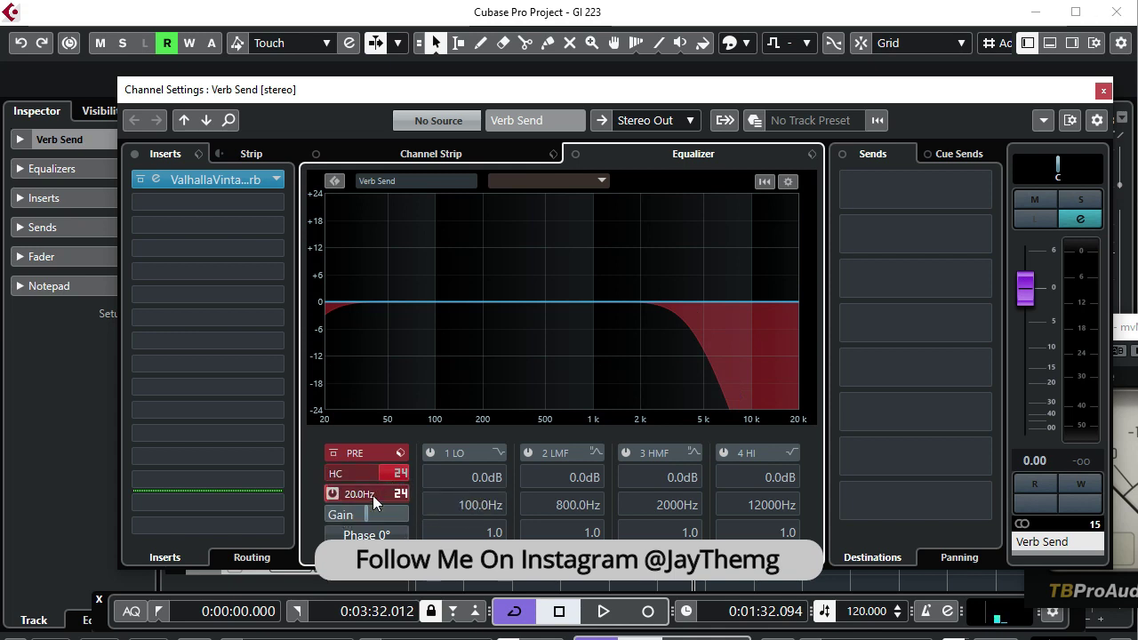
- Raise the low-cut frequency to about 391 Hz and close the channel settings
scroll(344, 493, "up", 5)
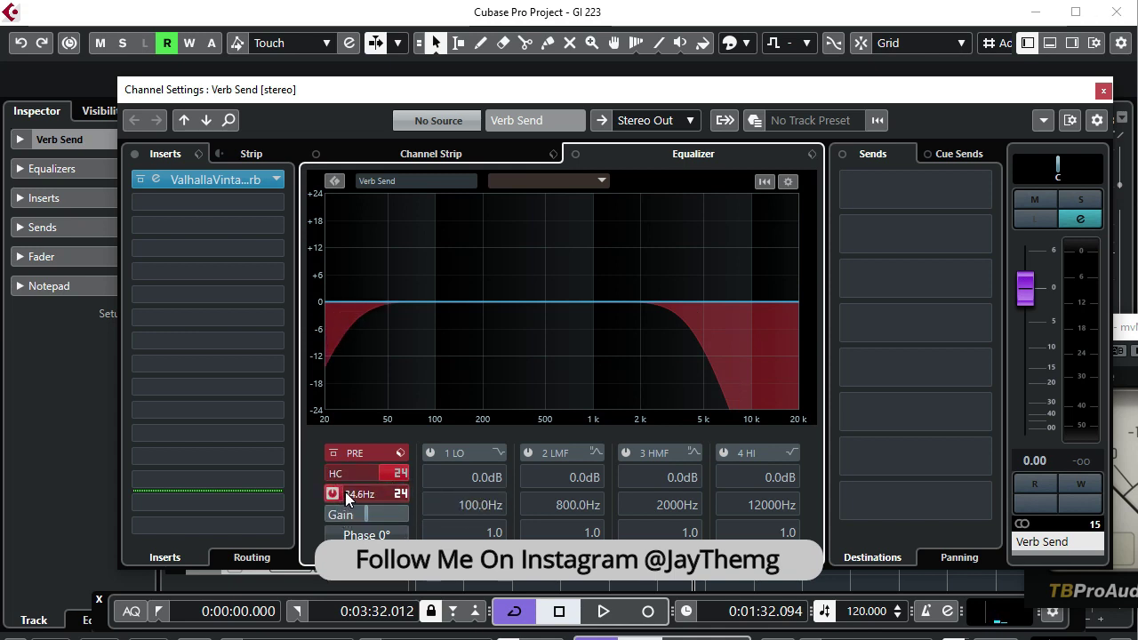
scroll(346, 493, "up", 4)
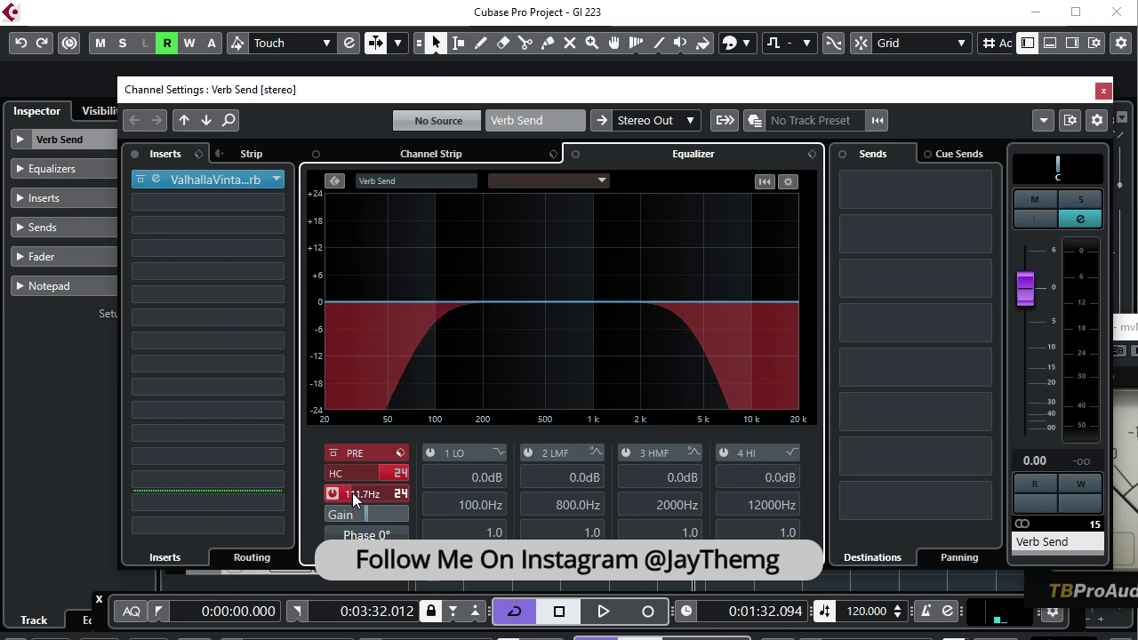
scroll(353, 492, "up", 4)
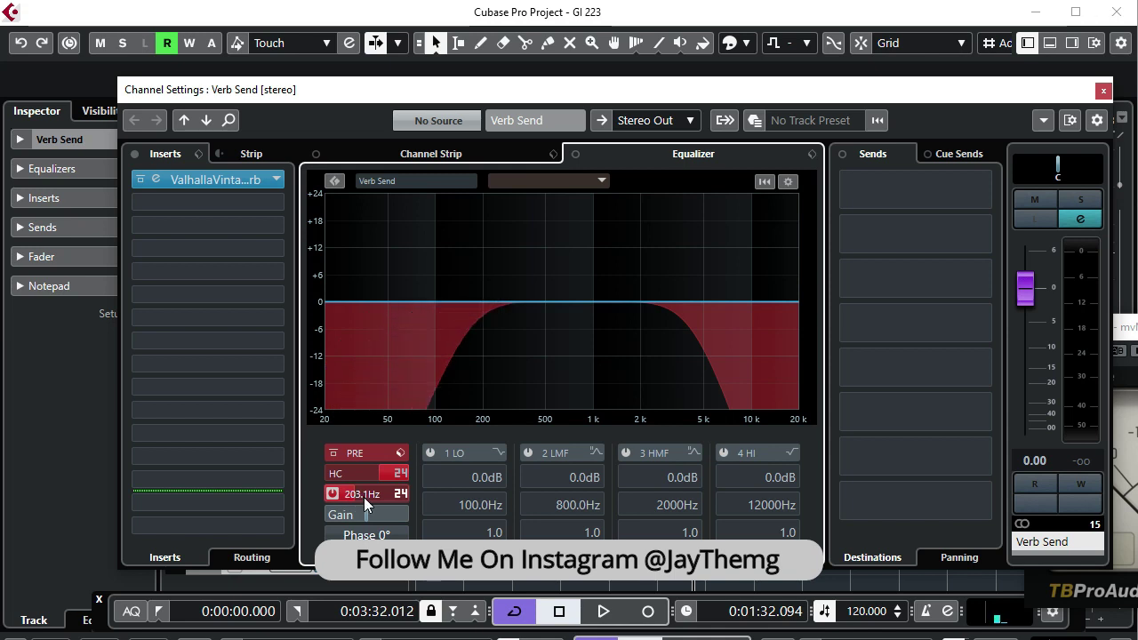
scroll(364, 497, "up", 3)
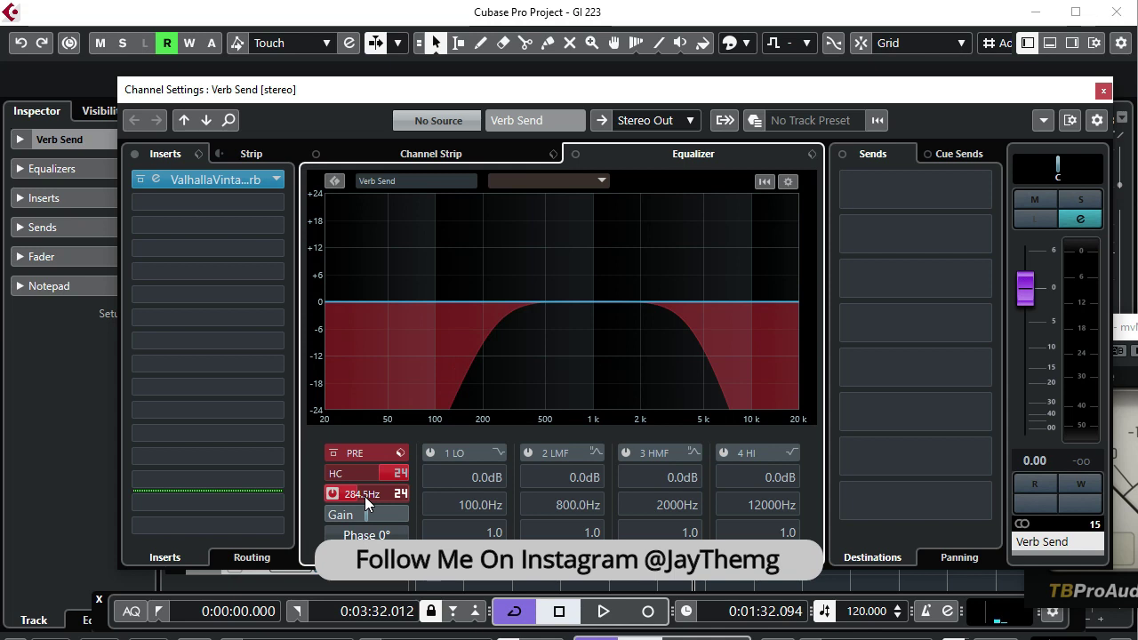
scroll(364, 497, "up", 1)
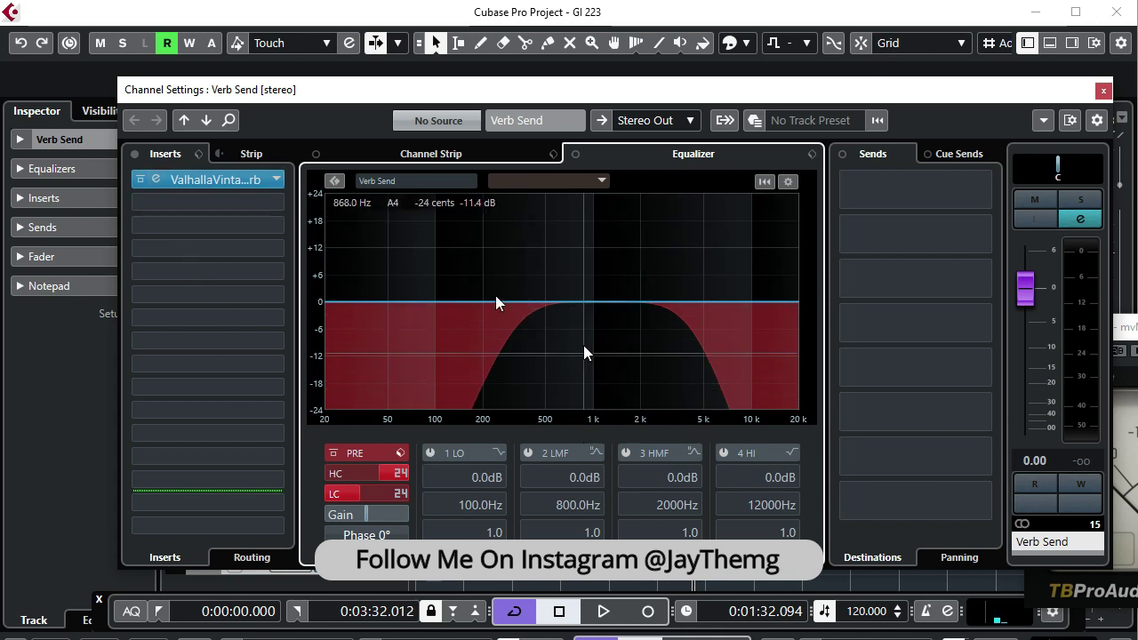
left_click(1103, 93)
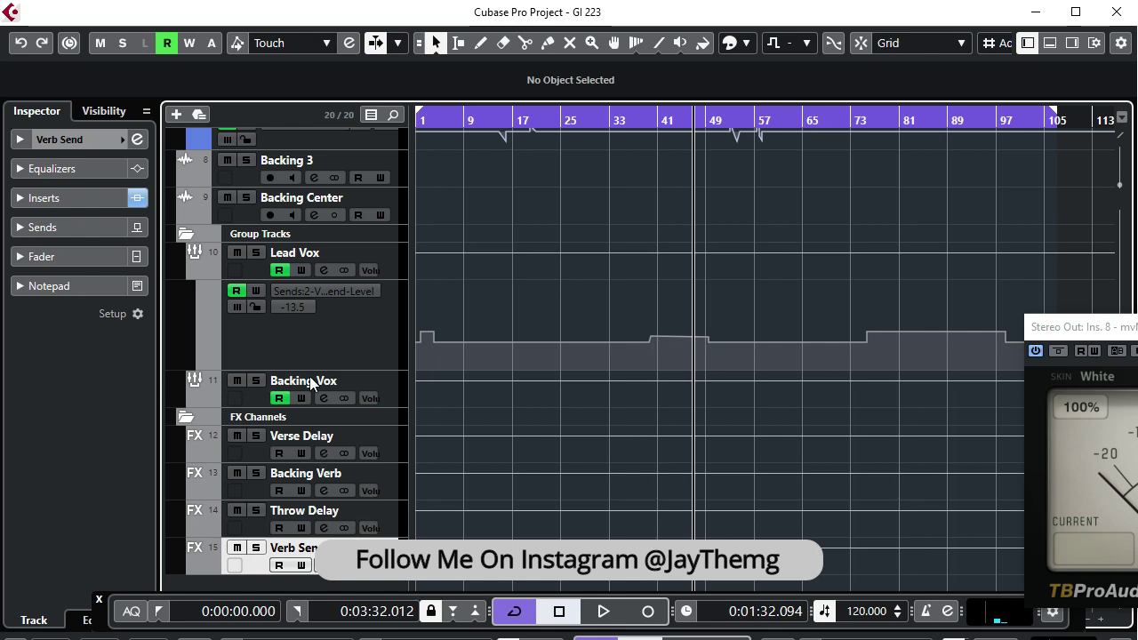
- Add an active Lead Vox send to Verb Send in an empty slot, reading -13.5 dB
left_click(320, 260)
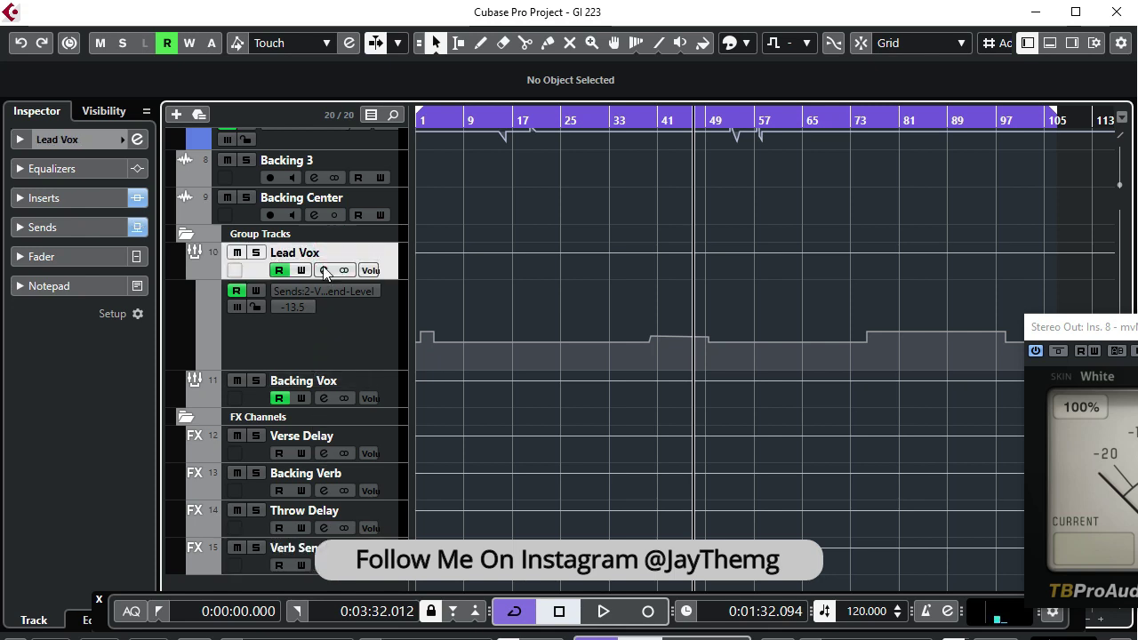
left_click(322, 271)
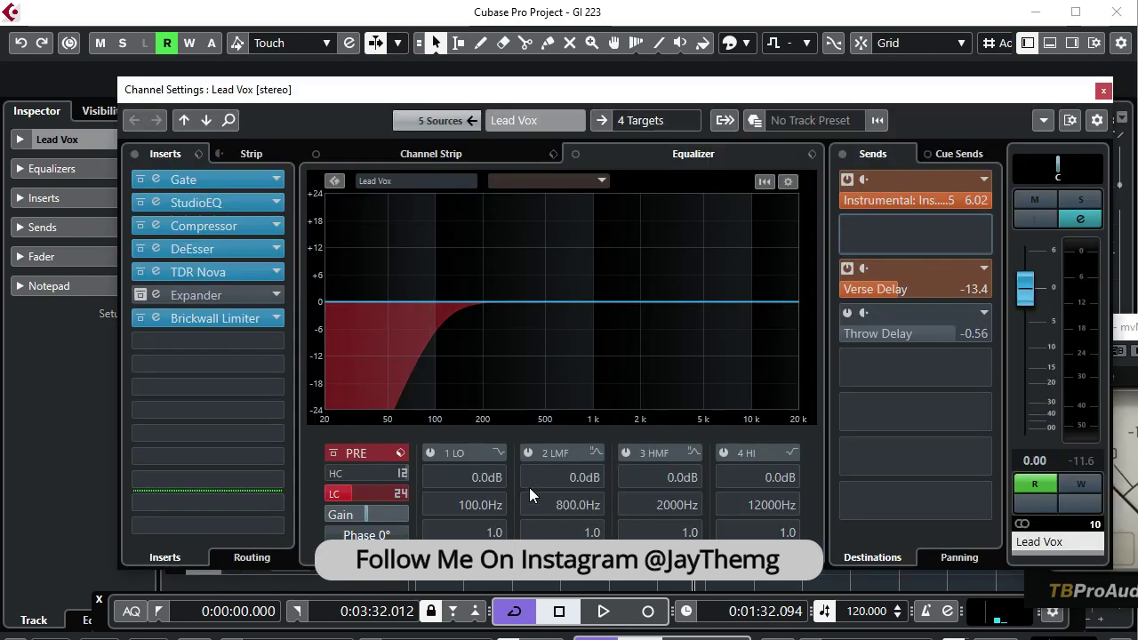
left_click(978, 233)
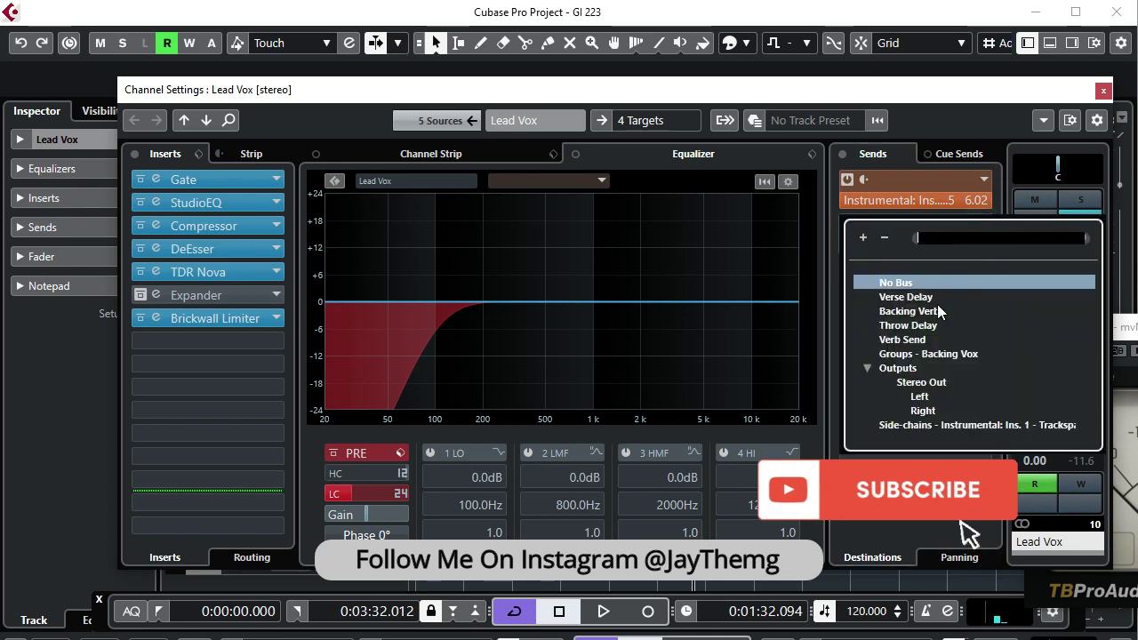
left_click(907, 339)
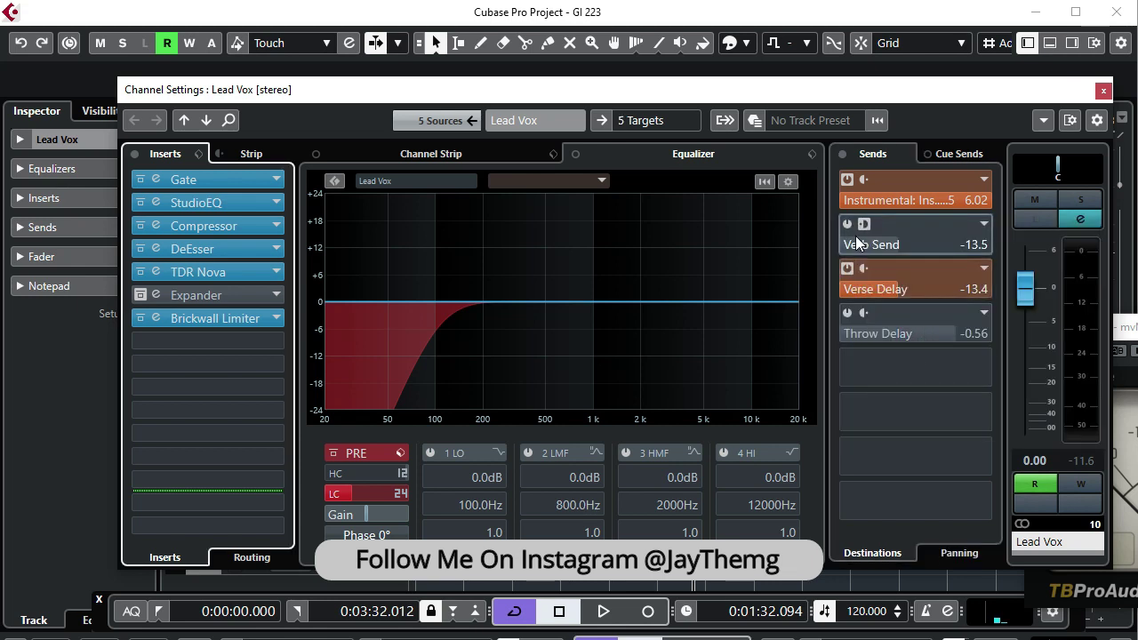
left_click(850, 225)
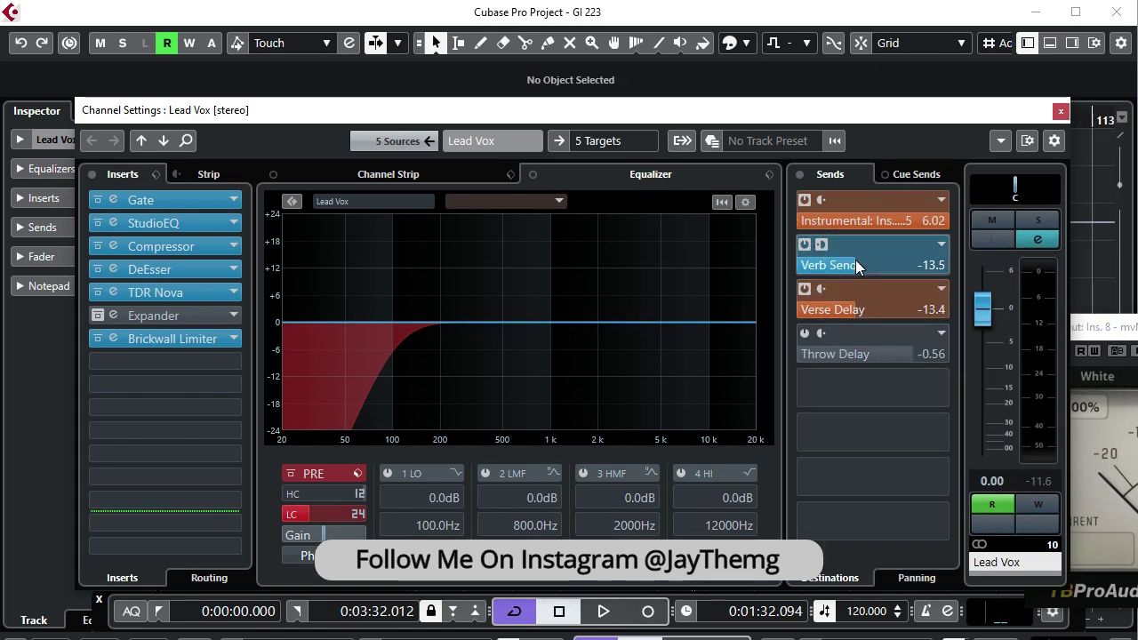
left_click_drag(856, 263, 743, 279)
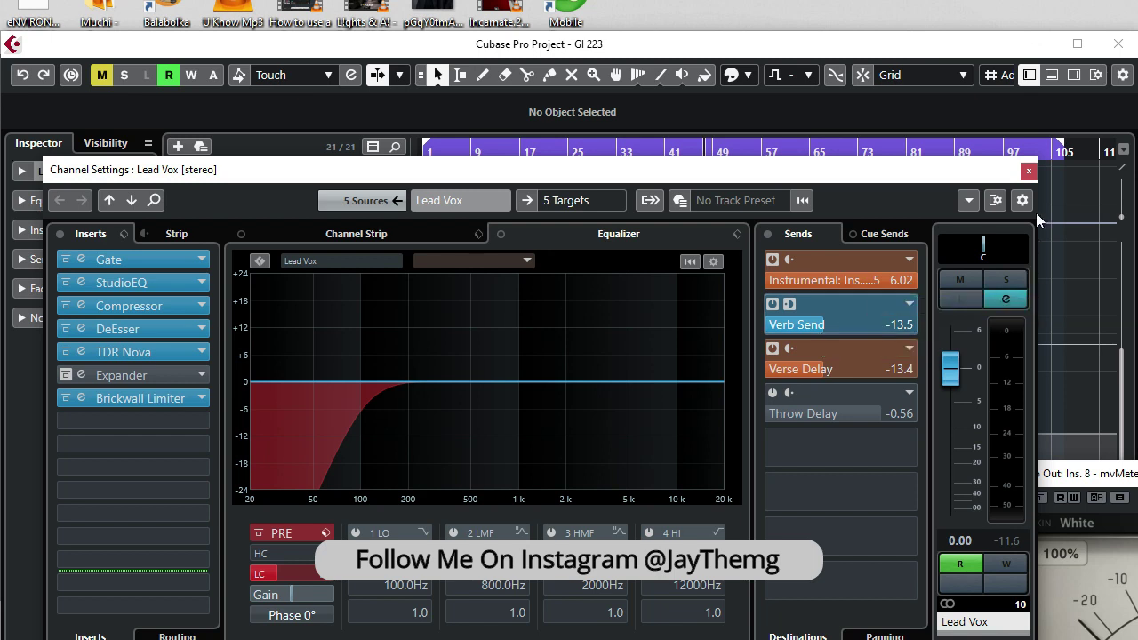
- Close the Lead Vox channel settings, stop playback and scroll the track list to the top
left_click(1029, 171)
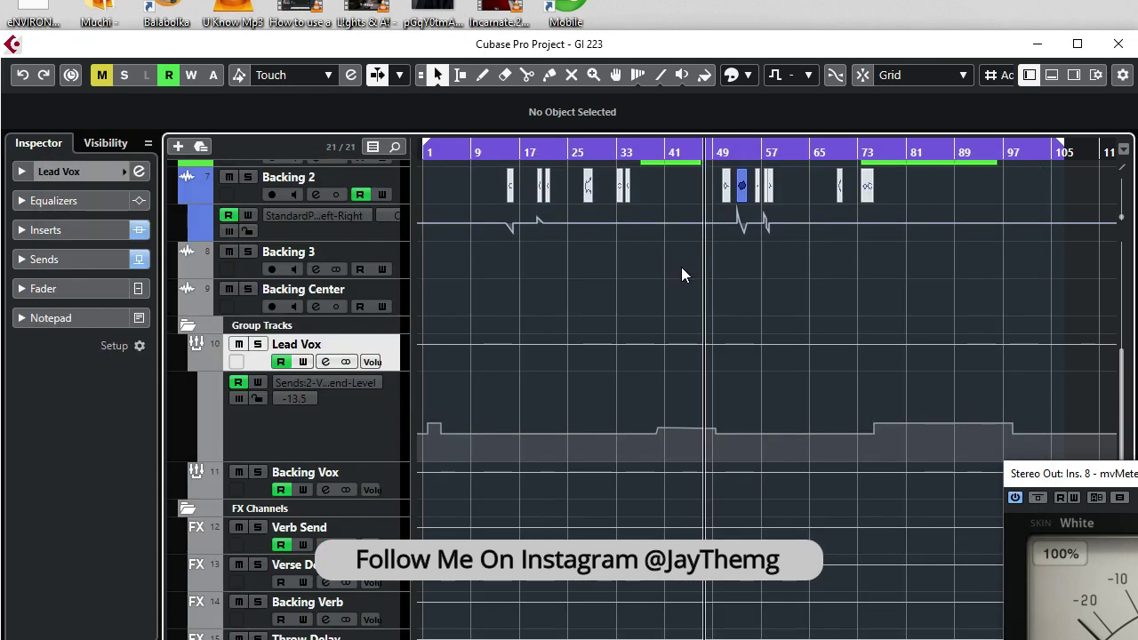
scroll(681, 266, "up", 8)
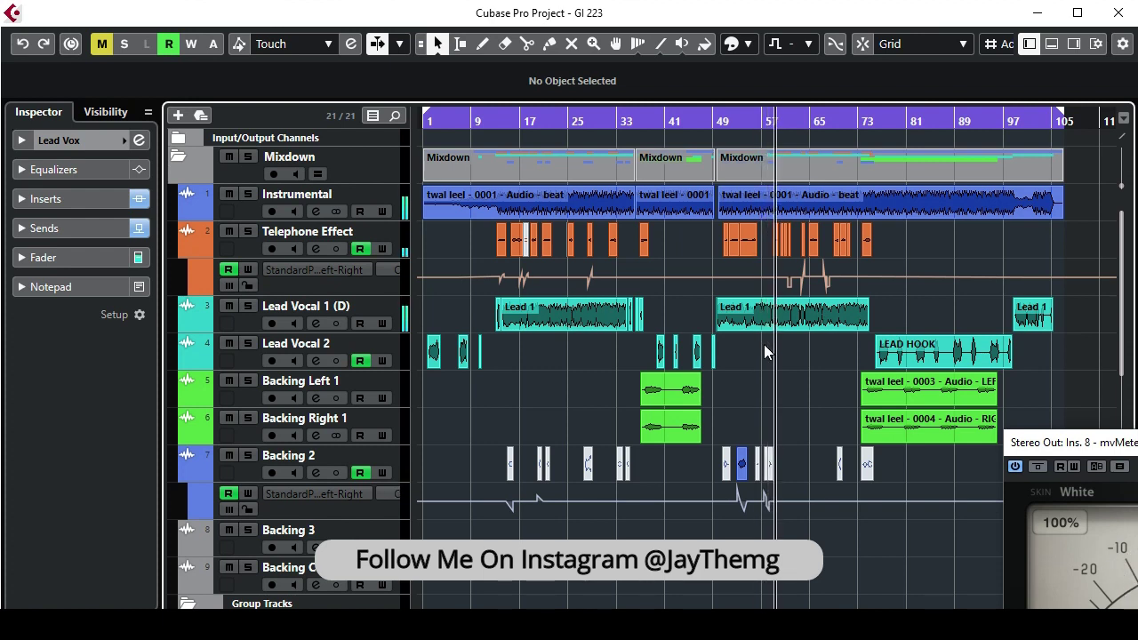
key("space")
scroll(747, 409, "down", 3)
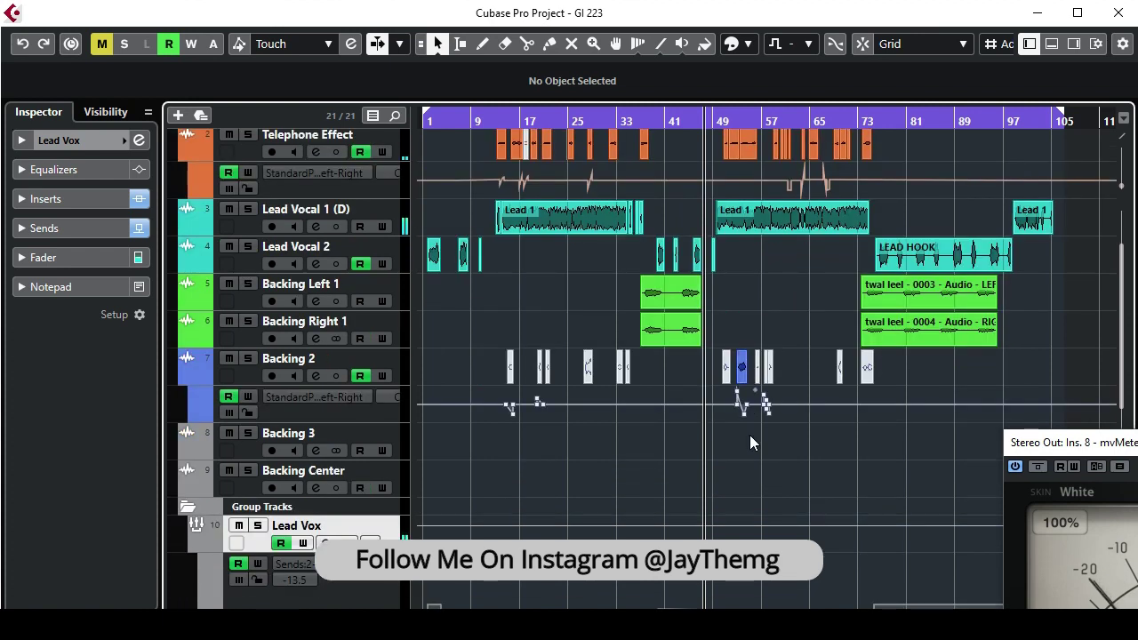
scroll(752, 467, "down", 6)
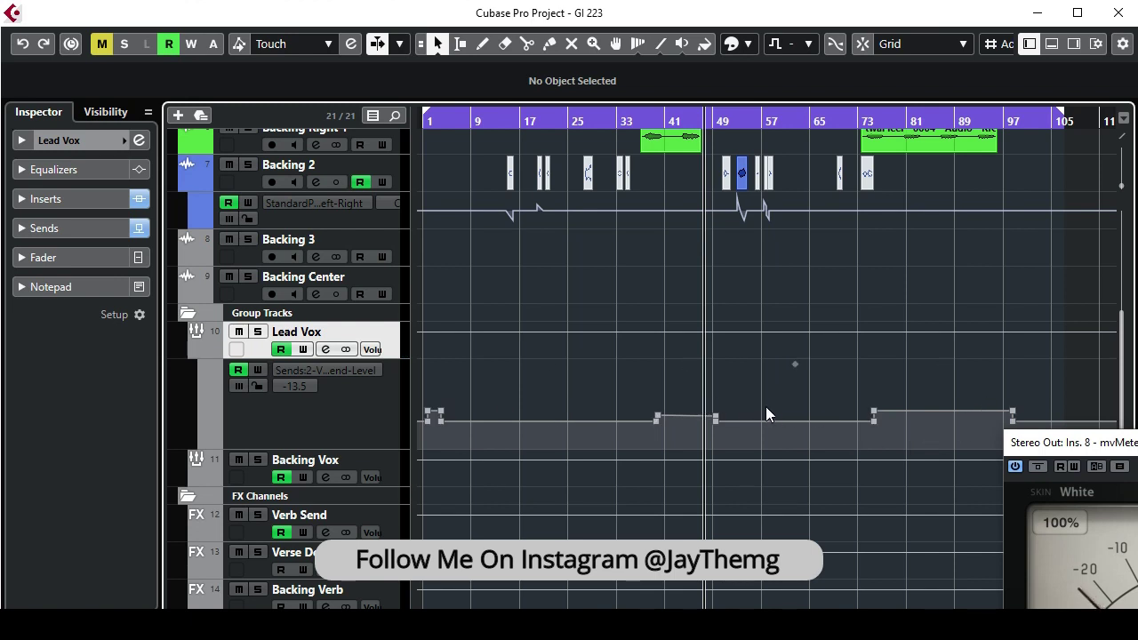
scroll(766, 414, "up", 9)
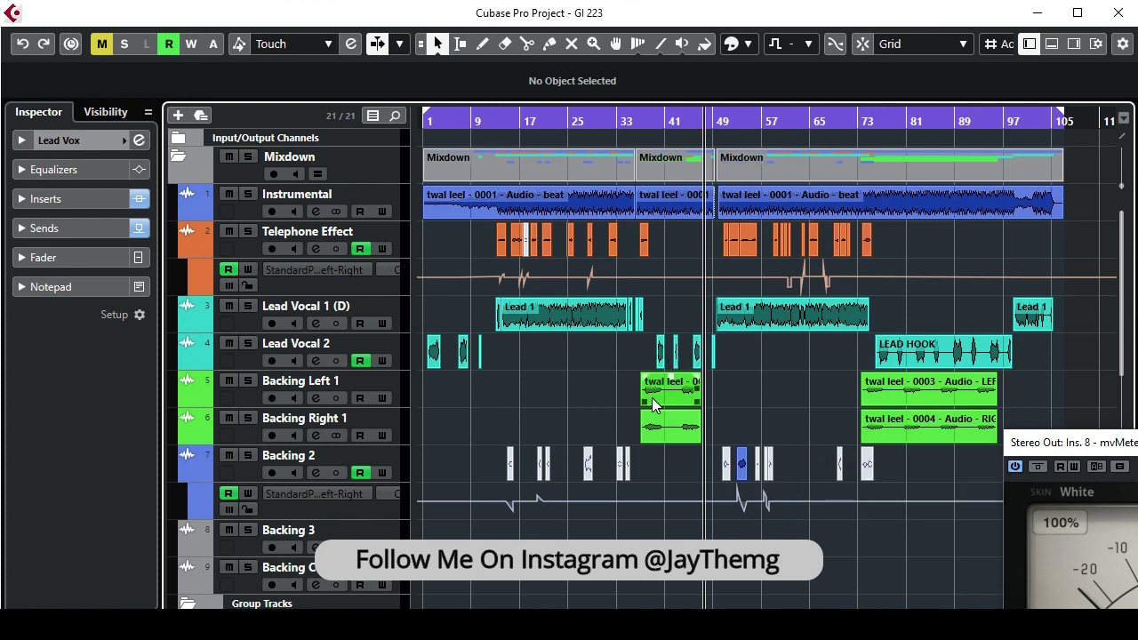
left_click(650, 116)
key("space")
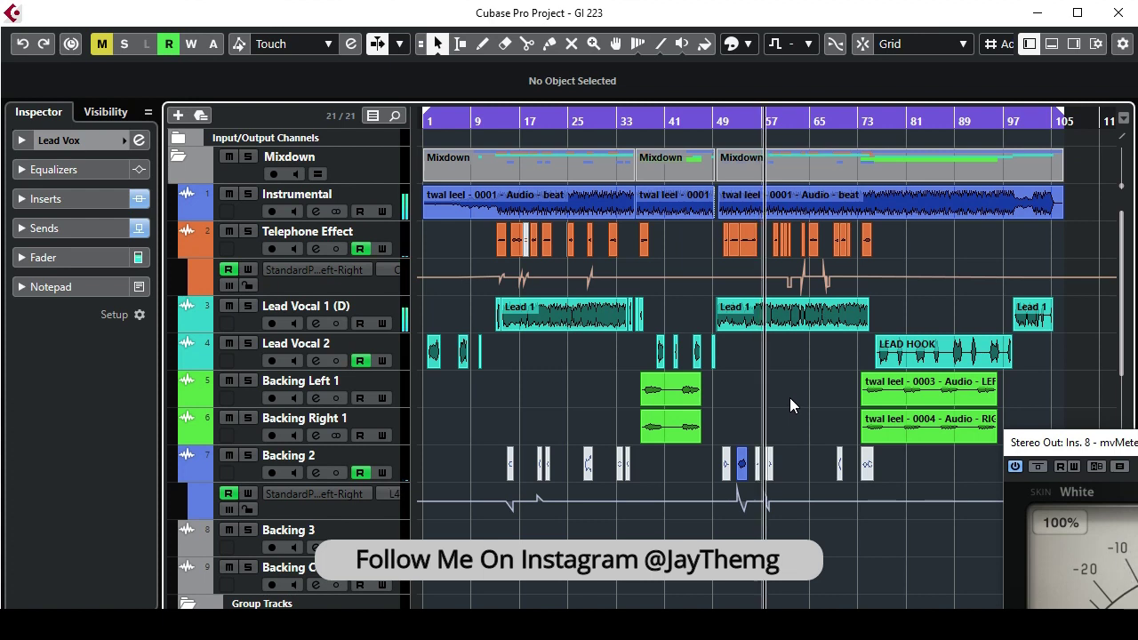
key("space")
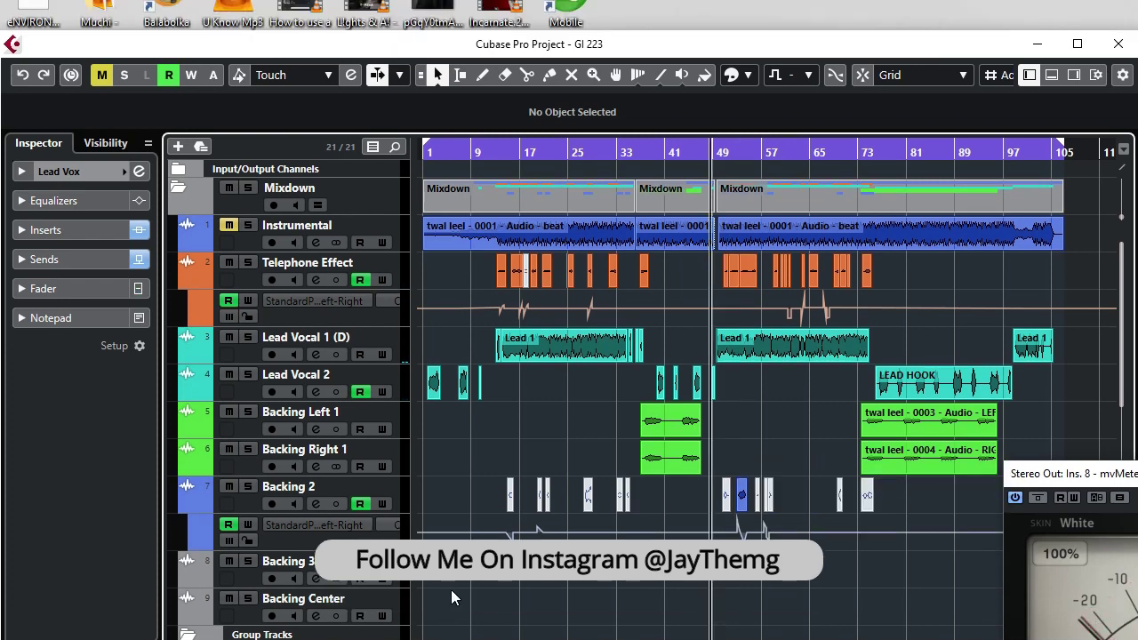
- Reopen Lead Vox settings, toggle the Verb Send send and lower it to -16.9 dB during playback
scroll(450, 589, "down", 3)
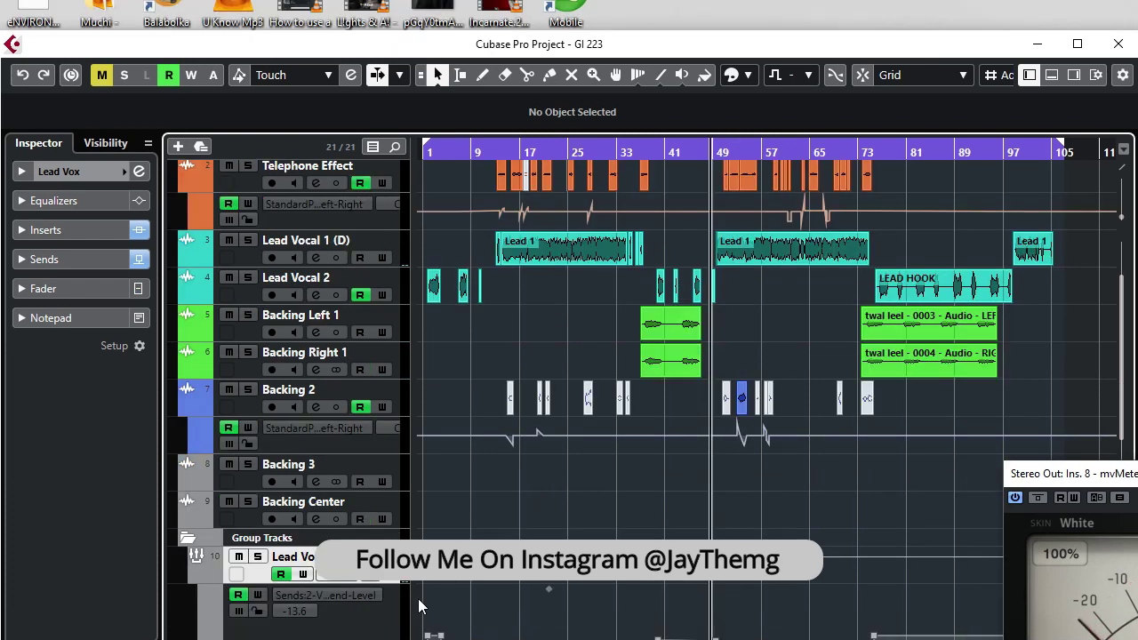
left_click(329, 580)
left_click(773, 302)
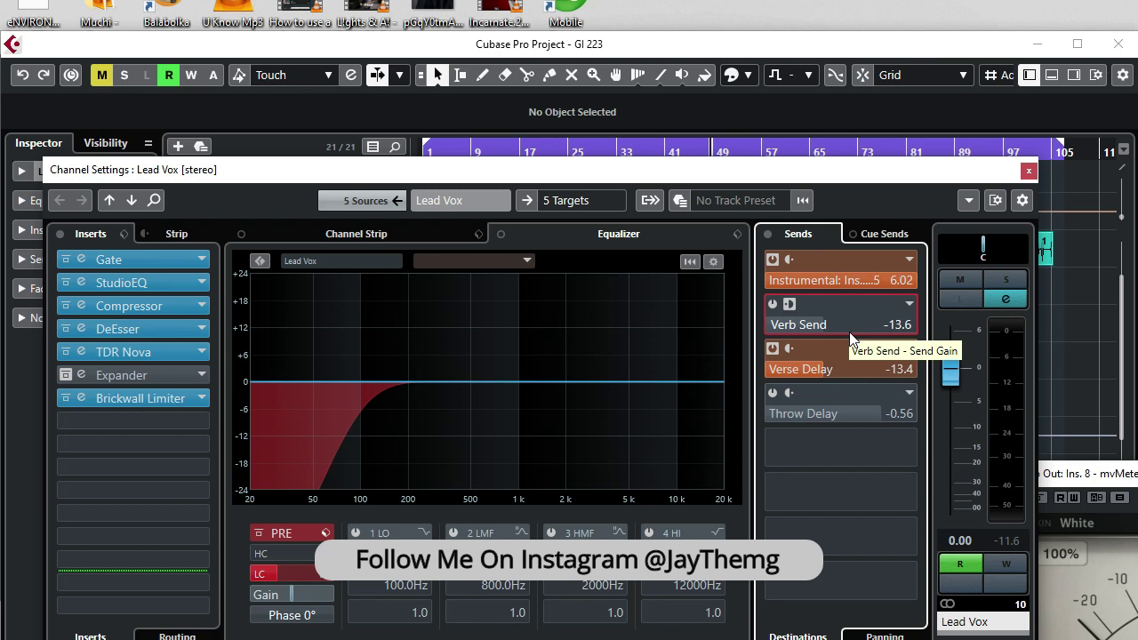
key("space")
scroll(851, 338, "down", 3)
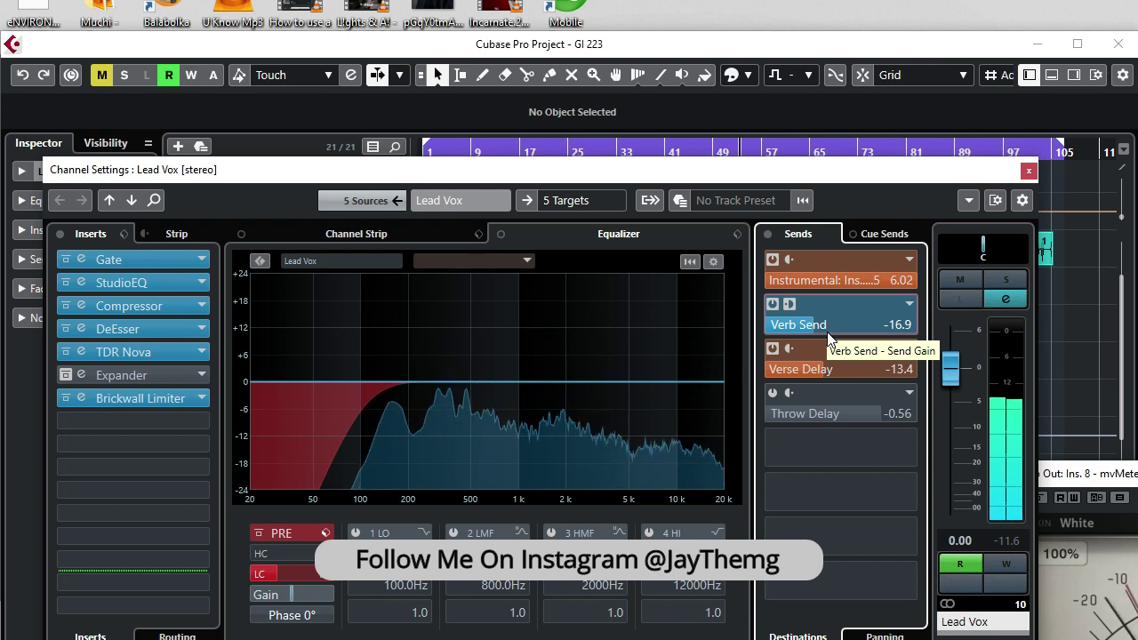
left_click_drag(736, 168, 761, 299)
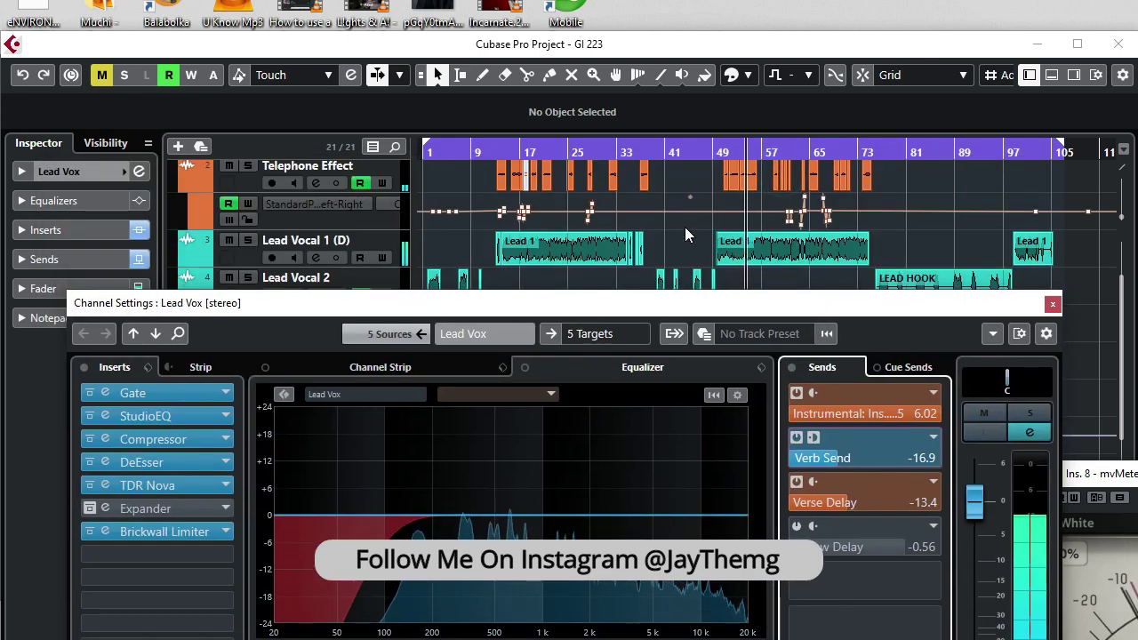
- Compare the Verb Send send off and on, leave it active at -13.6 dB, and stop playback
scroll(685, 227, "up", 3)
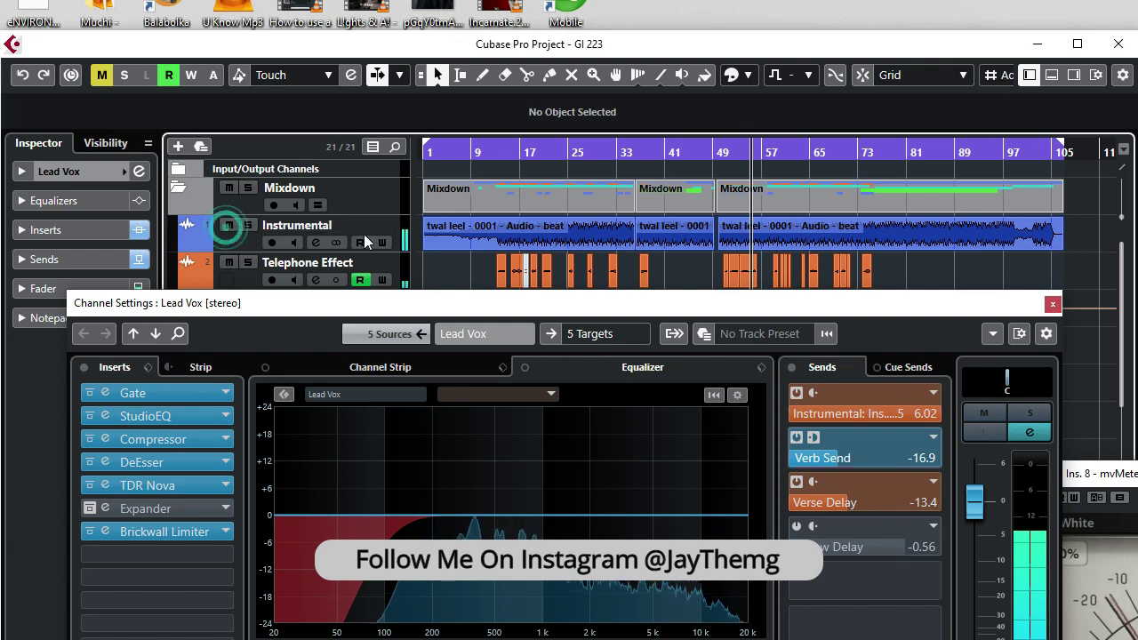
scroll(765, 249, "down", 3)
left_click_drag(821, 294, 824, 146)
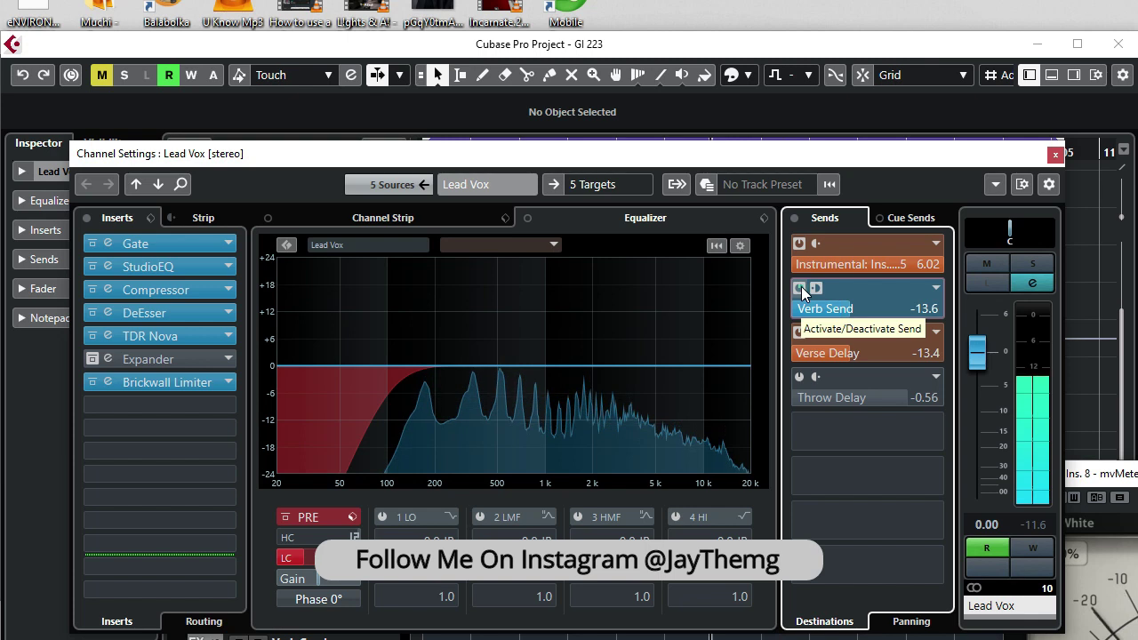
left_click(800, 289)
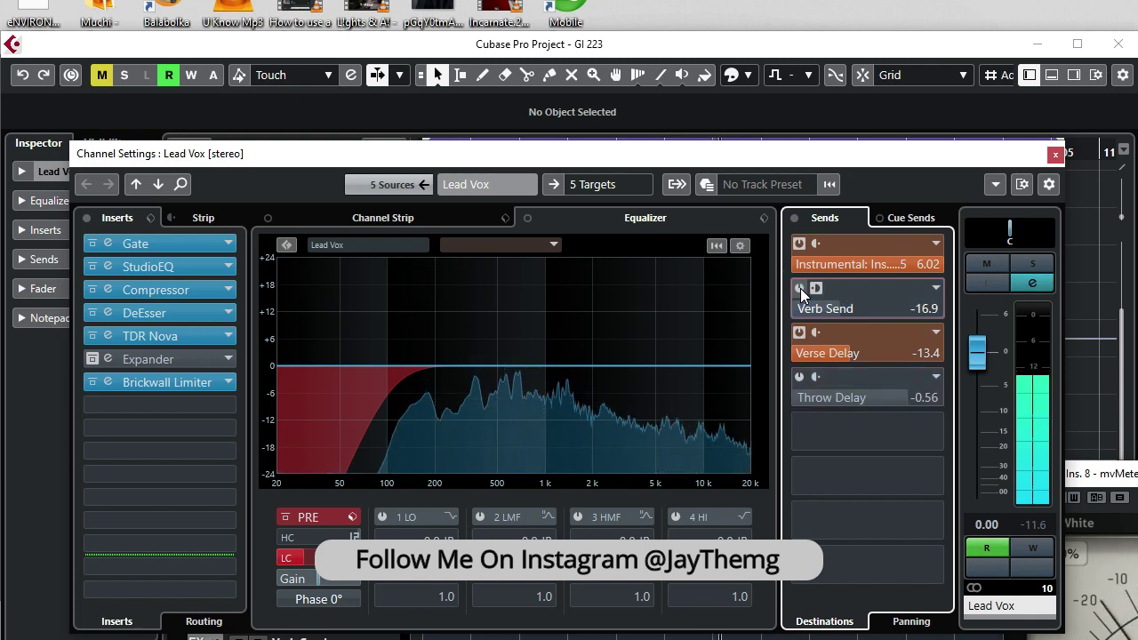
left_click(800, 288)
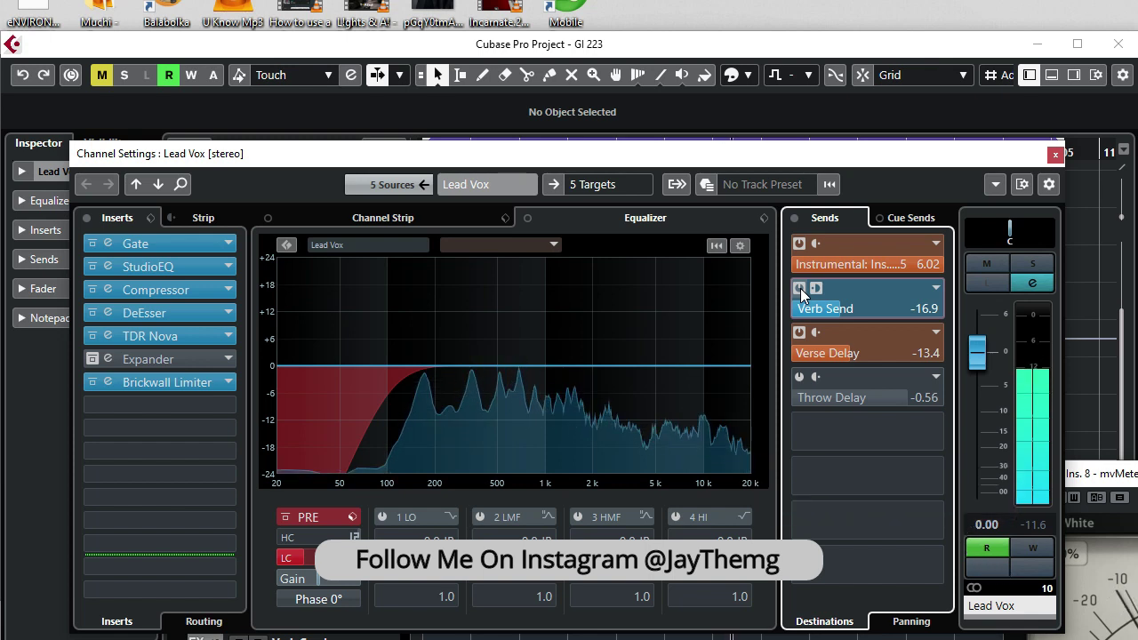
key("space")
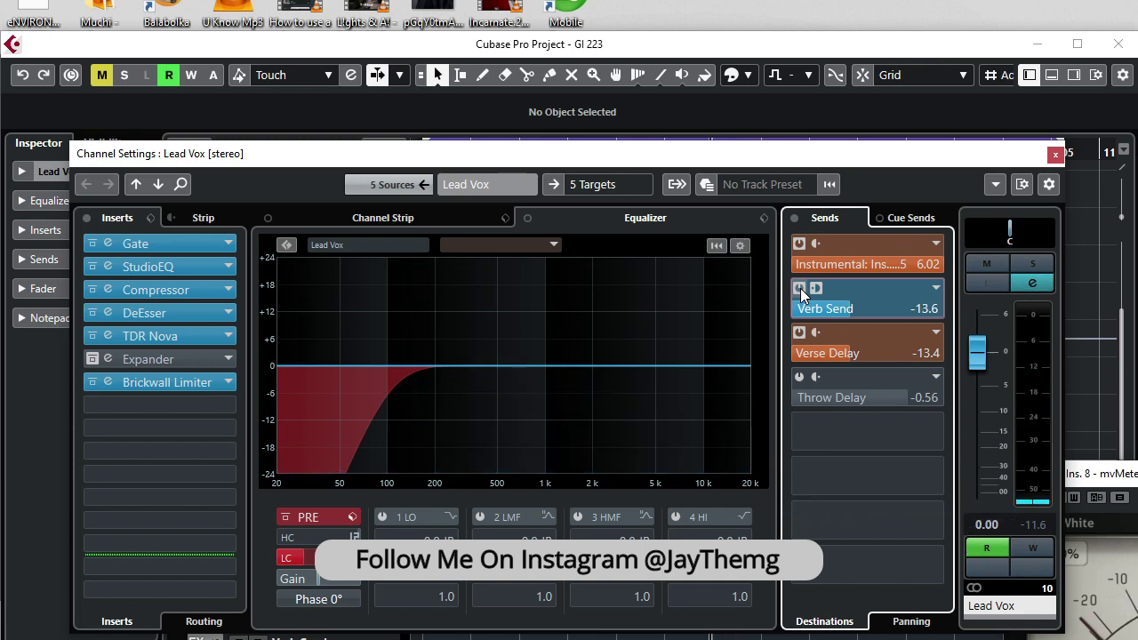